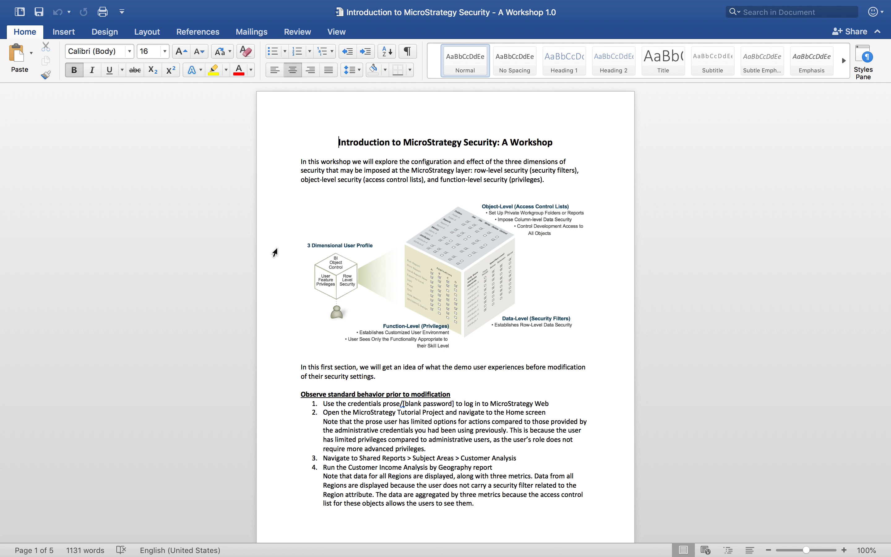
Switch to the browser, log in to MicroStrategy Web as prose without a password, and open the MicroStrategy Tutorial project.
{"action": "key", "text": "ctrl+Right"}
{"action": "left_click", "coordinate": [401, 217]}
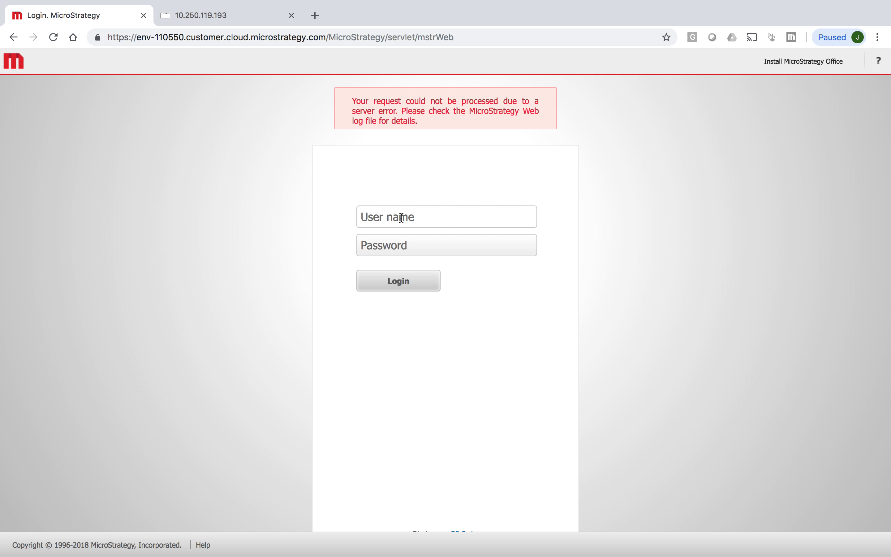
{"action": "type", "text": "prose"}
{"action": "left_click", "coordinate": [389, 281]}
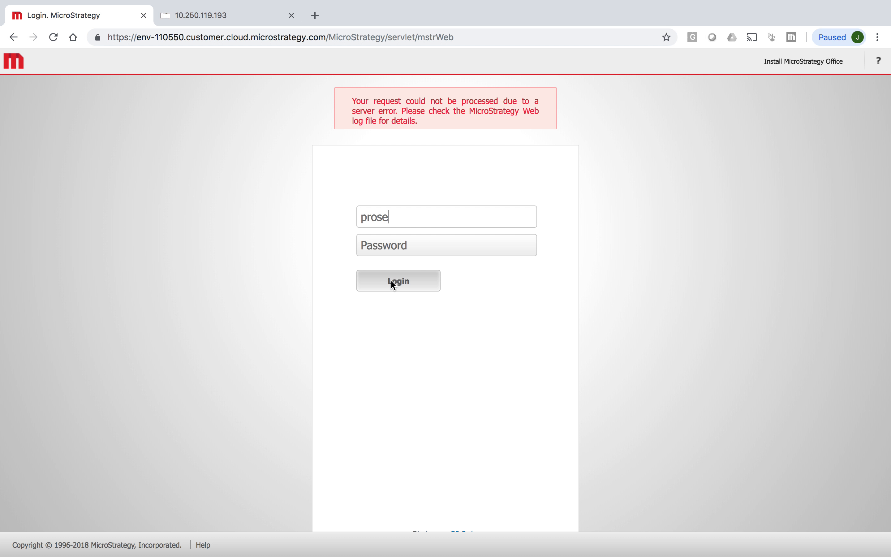
{"action": "left_click", "coordinate": [393, 284]}
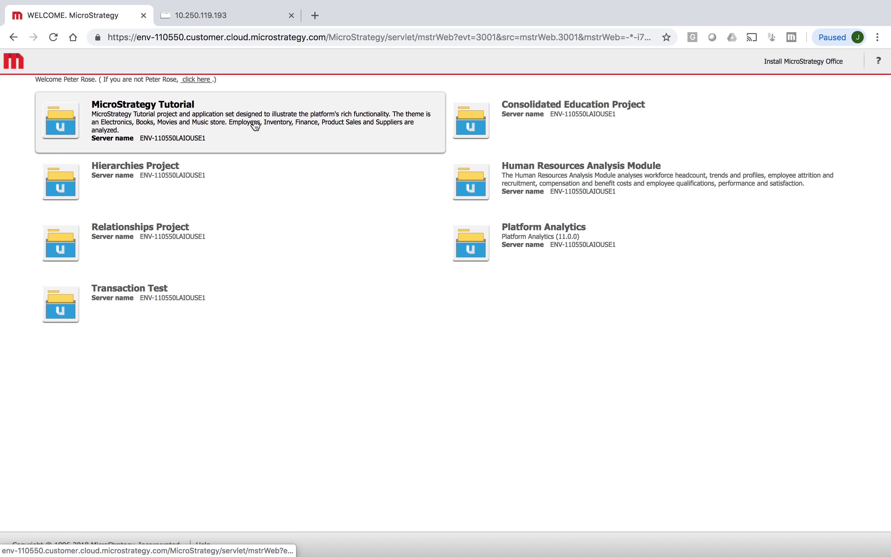
{"action": "left_click", "coordinate": [198, 113]}
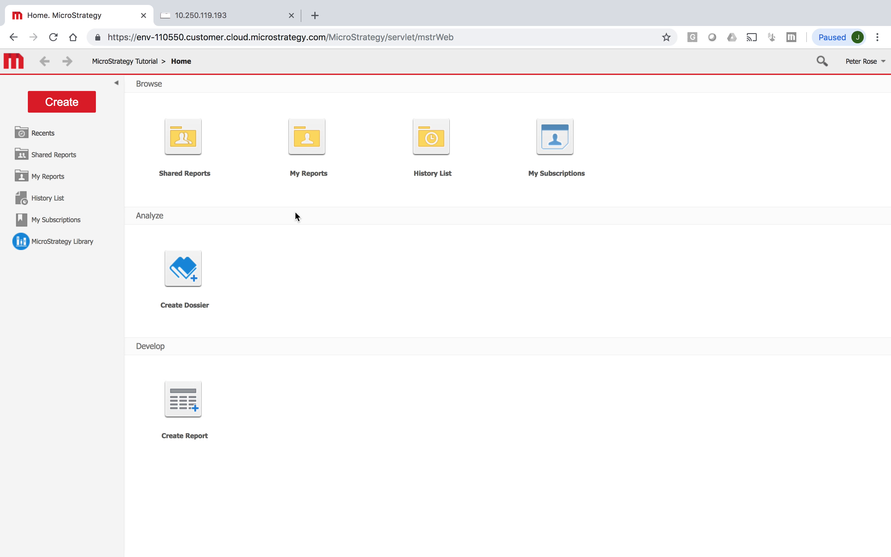
Run the Customer Income Analysis by Geography report from Shared Reports > Subject Areas > Customer Analysis.
{"action": "left_click", "coordinate": [206, 144]}
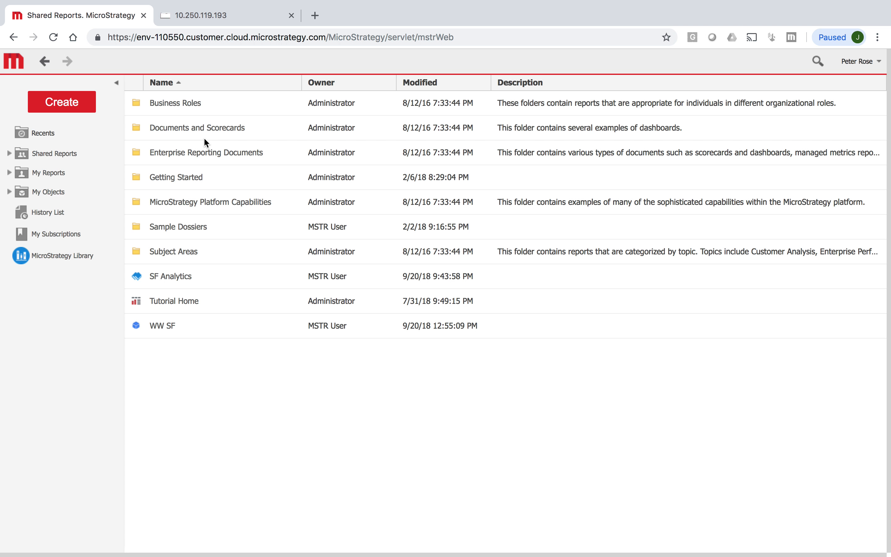
{"action": "left_click", "coordinate": [174, 252]}
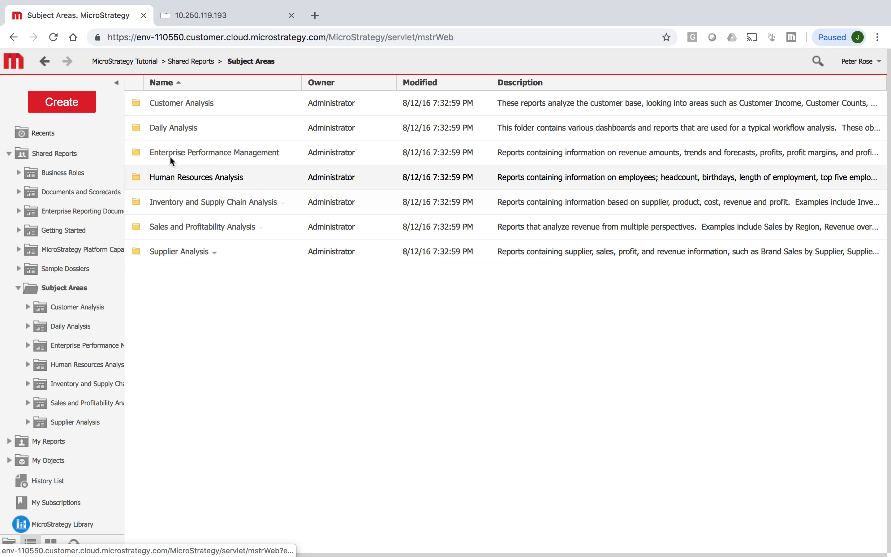
{"action": "left_click", "coordinate": [179, 104]}
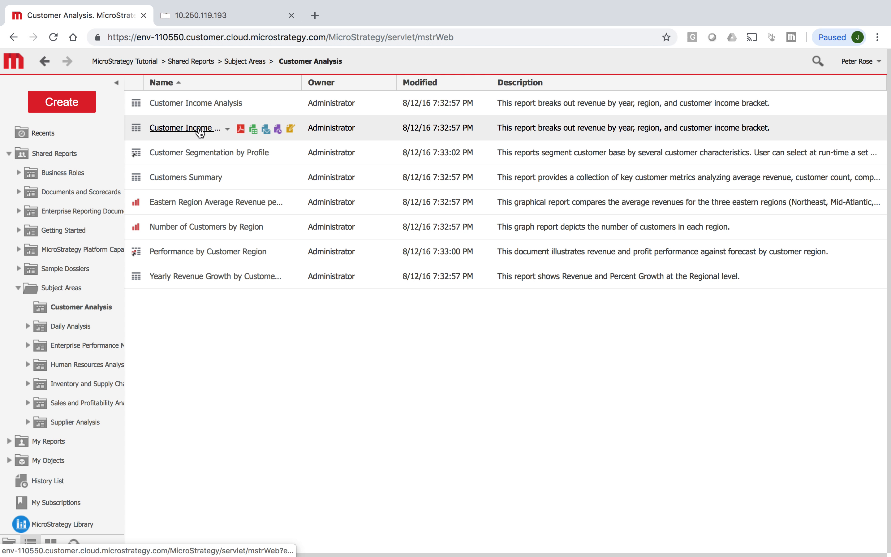
{"action": "left_click", "coordinate": [200, 129]}
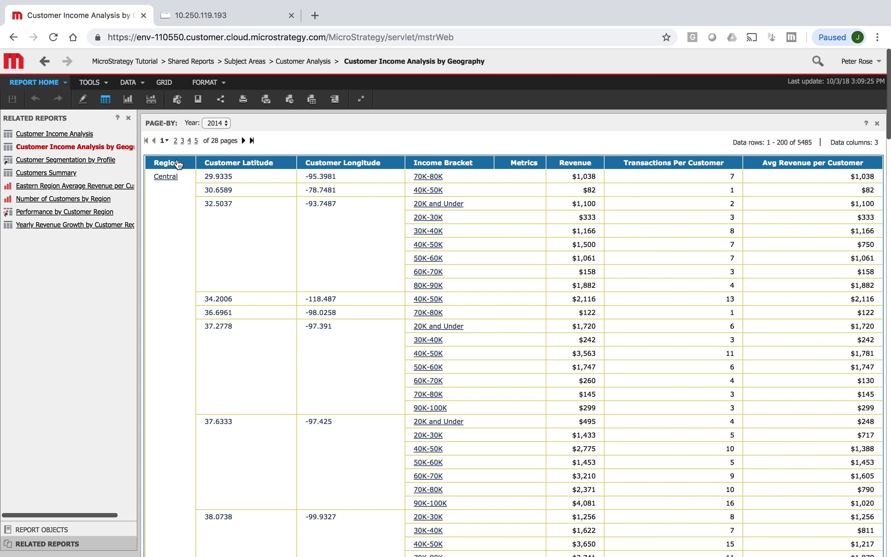
Move the report's Region attribute to the page-by axis and view the regions it offers.
{"action": "right_click", "coordinate": [169, 167]}
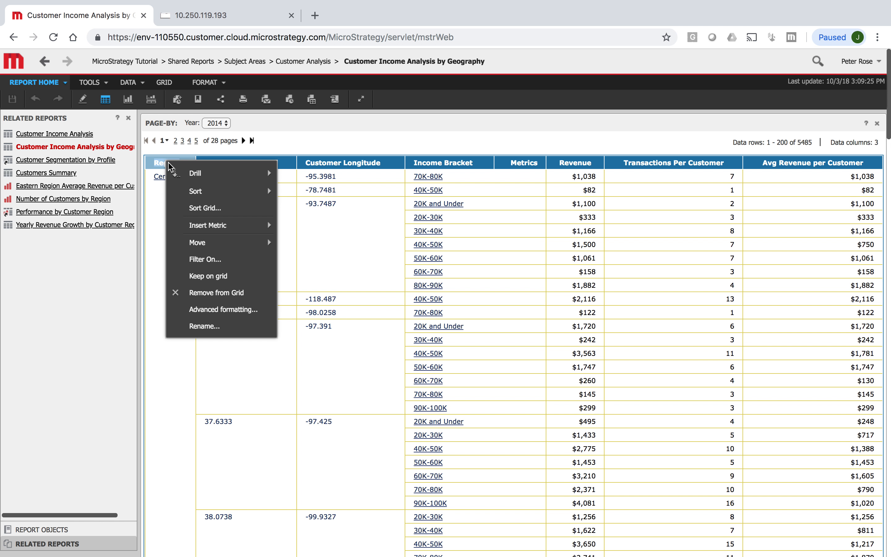
{"action": "mouse_move", "coordinate": [228, 243]}
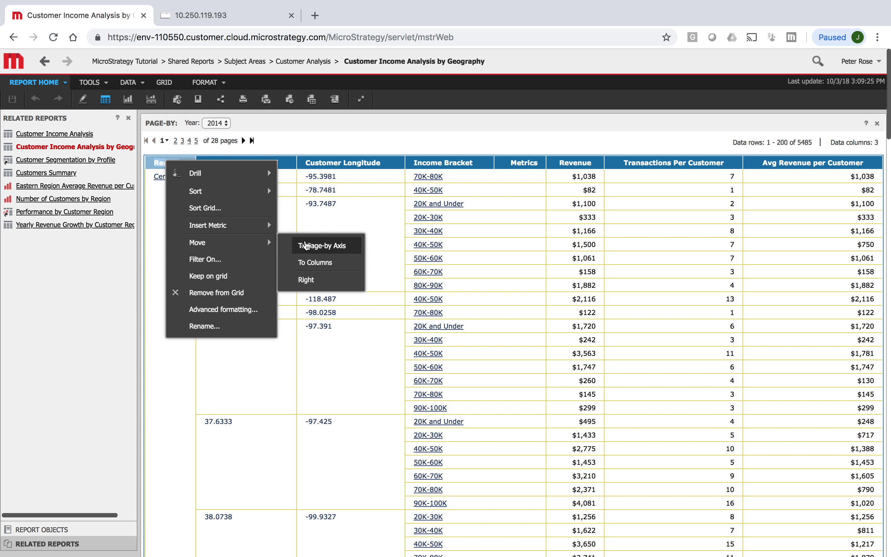
{"action": "left_click", "coordinate": [306, 245]}
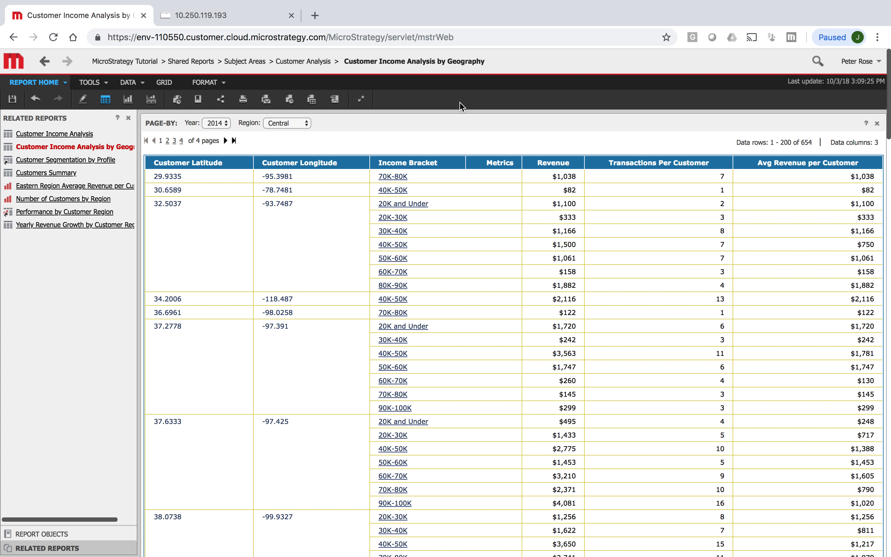
{"action": "left_click", "coordinate": [305, 123]}
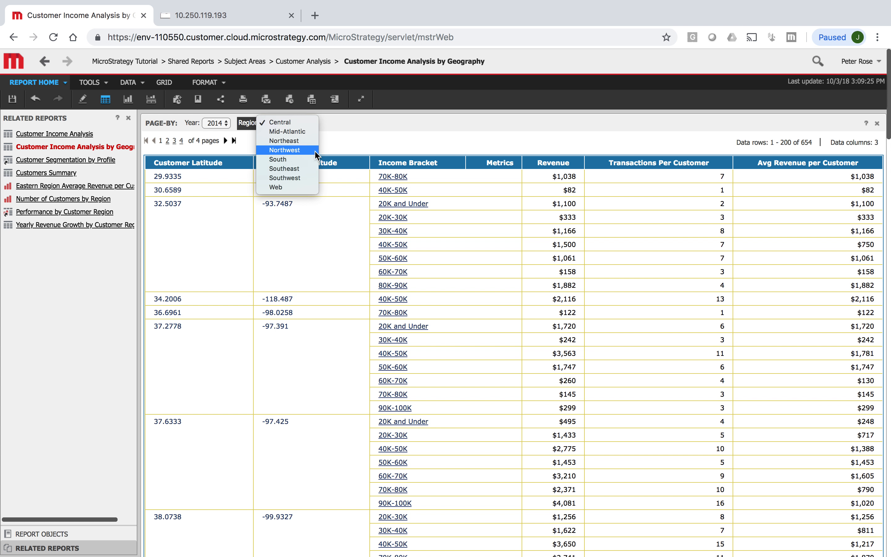
{"action": "left_click", "coordinate": [380, 132]}
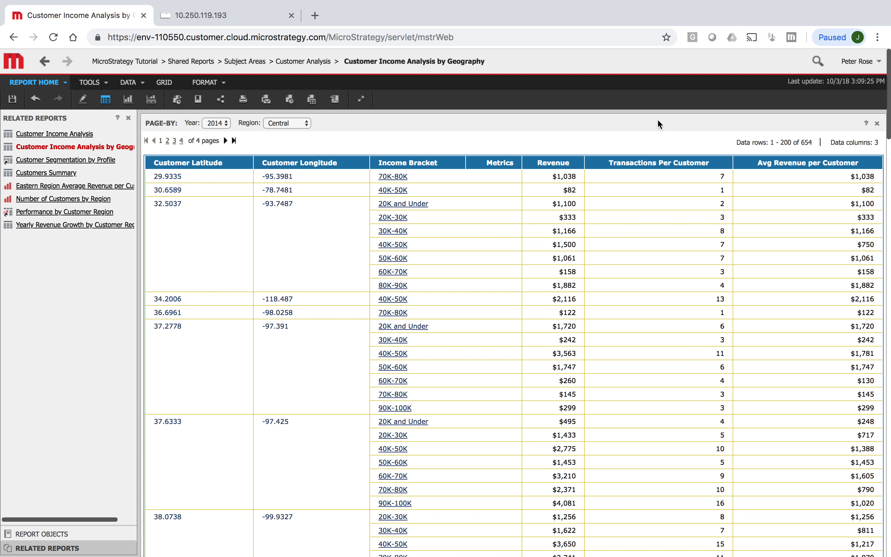
Log out of MicroStrategy Web and return to its login page.
{"action": "left_click", "coordinate": [873, 64]}
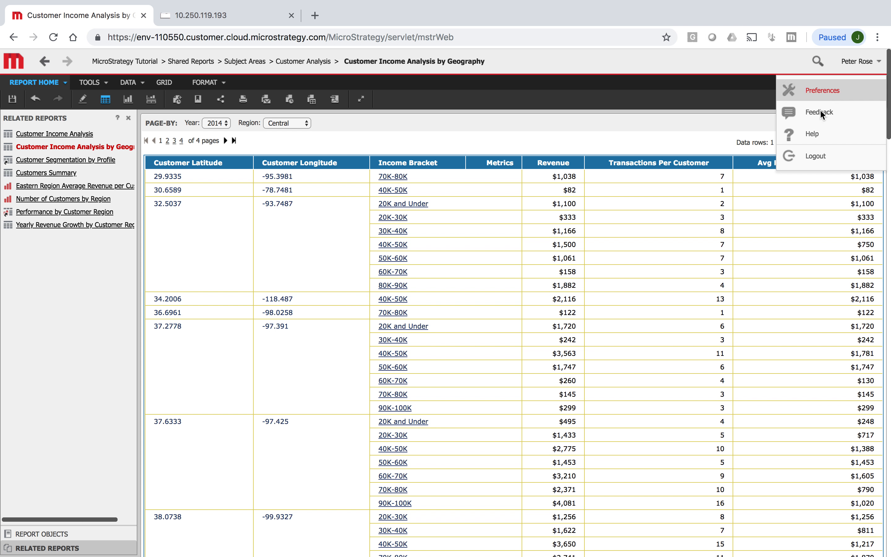
{"action": "left_click", "coordinate": [810, 162]}
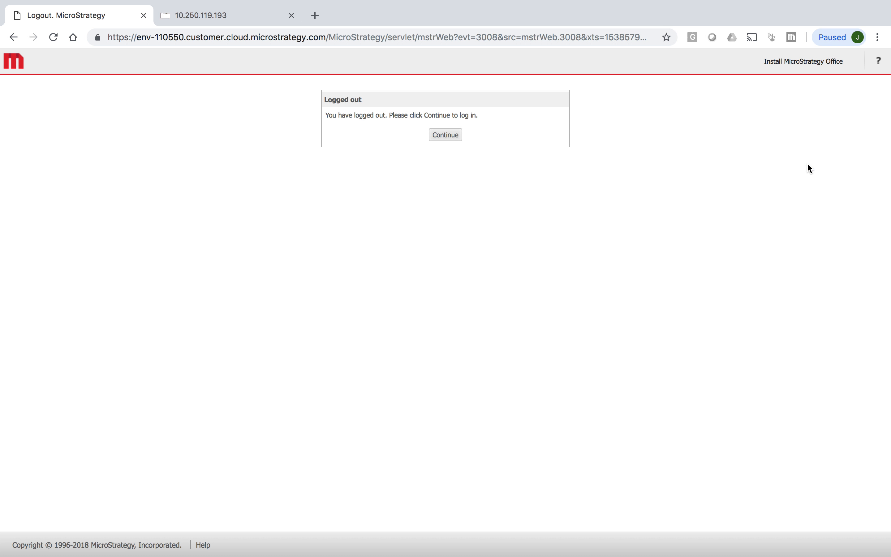
{"action": "left_click", "coordinate": [446, 135]}
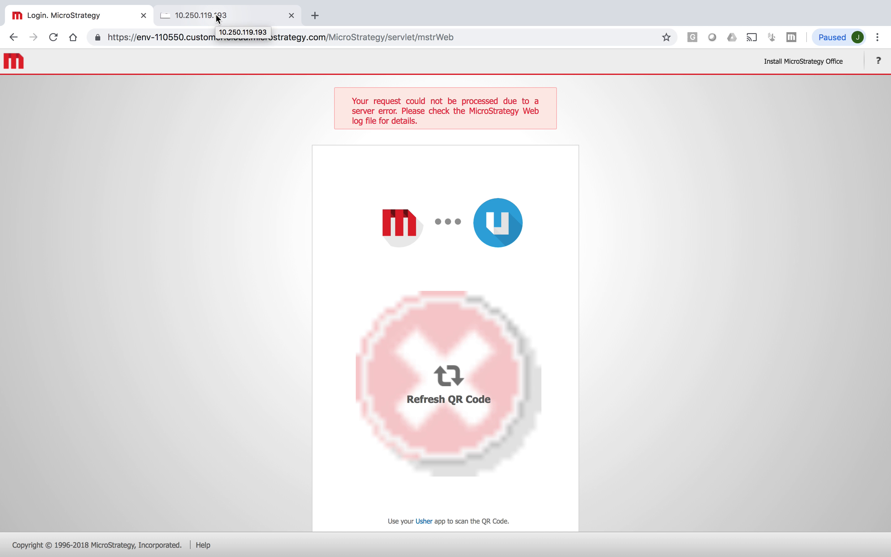
Switch to the remote MicroStrategy Developer session and connect to MicroStrategy on AWS I-Server as mstr, entering the account password.
{"action": "left_click", "coordinate": [216, 15]}
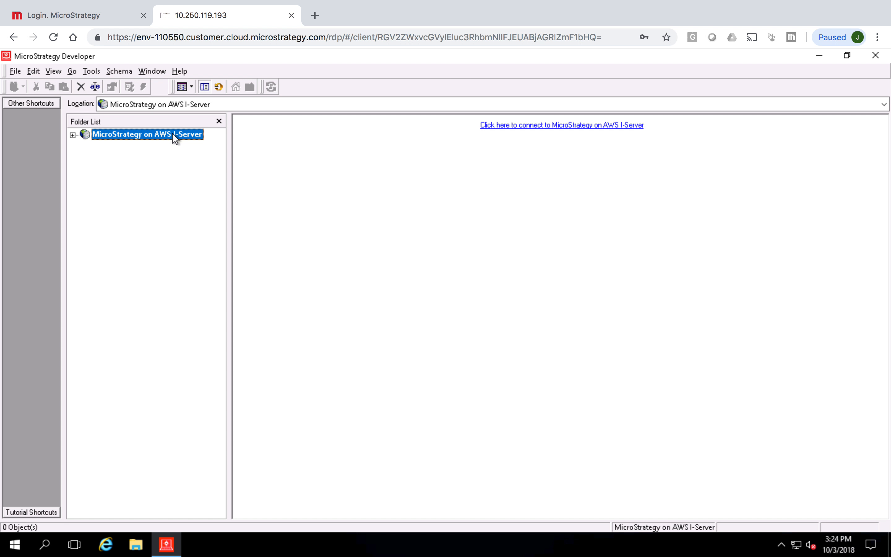
{"action": "double_click", "coordinate": [172, 133]}
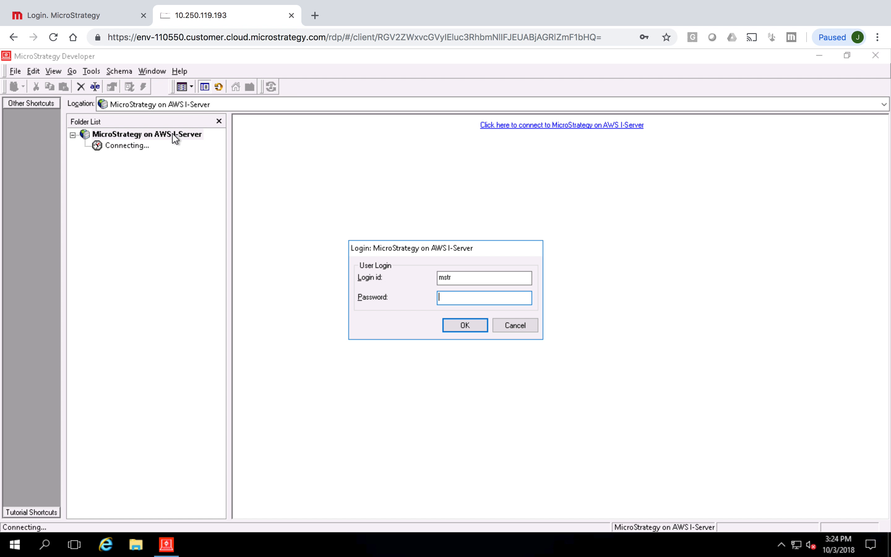
{"action": "key", "text": "ctrl+v"}
{"action": "left_click", "coordinate": [470, 323]}
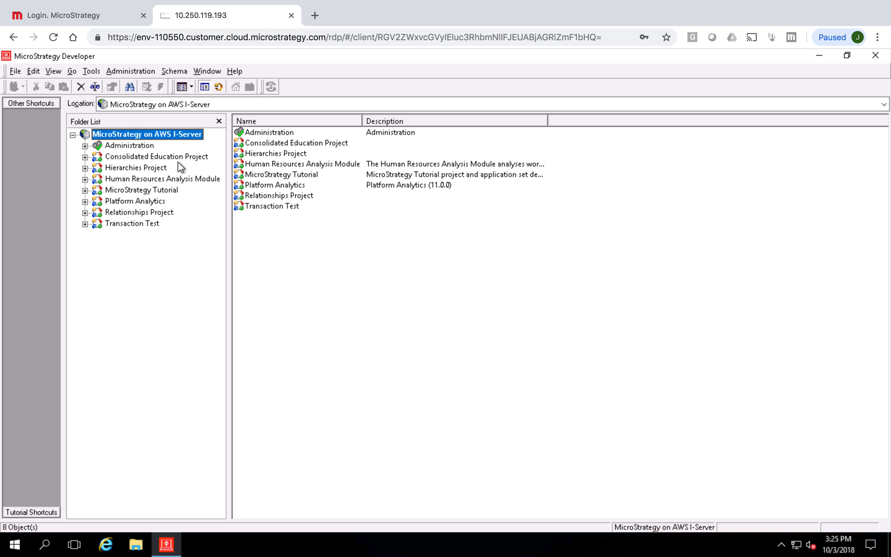
Open the prose user for editing from the Everyone group in the Administration User Manager.
{"action": "double_click", "coordinate": [128, 146]}
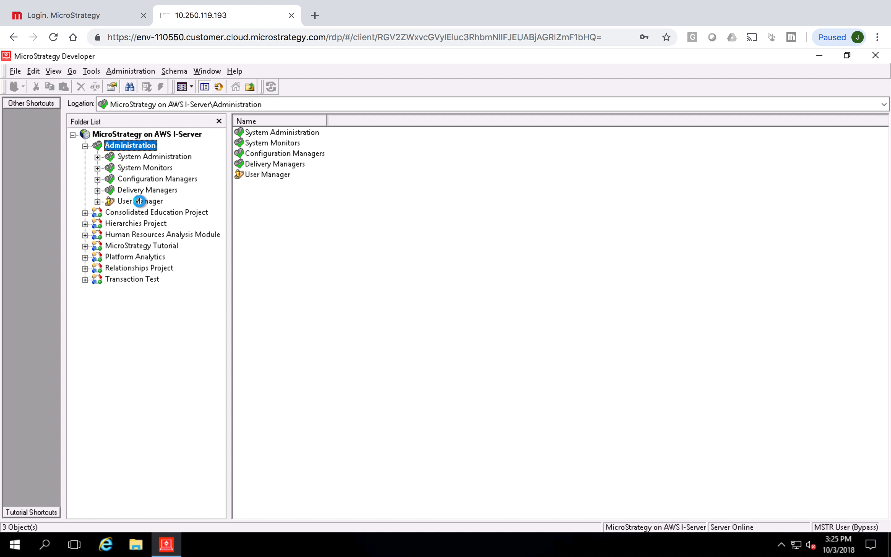
{"action": "double_click", "coordinate": [139, 201]}
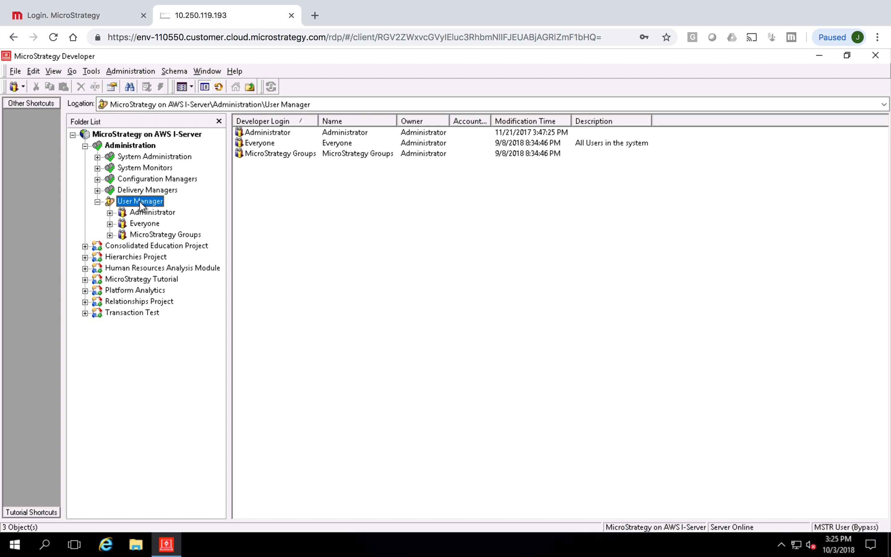
{"action": "double_click", "coordinate": [145, 223]}
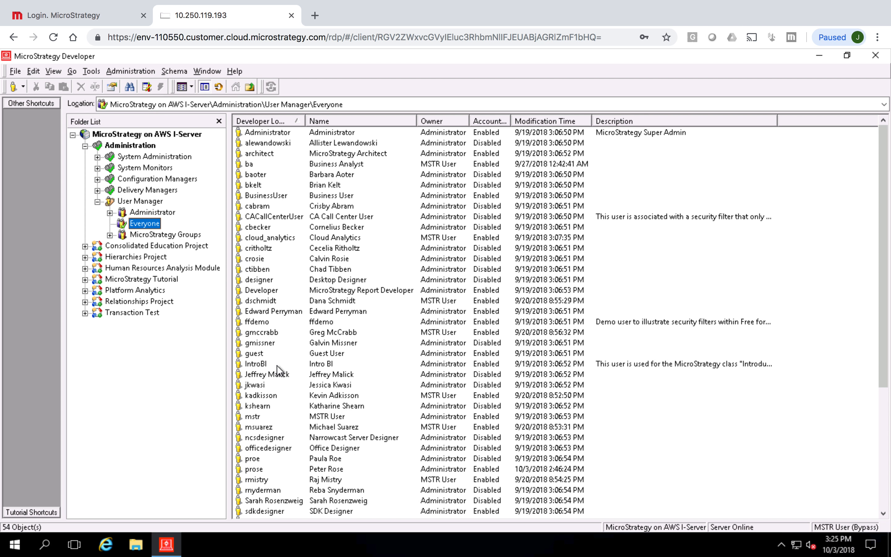
{"action": "left_click", "coordinate": [256, 468]}
{"action": "right_click", "coordinate": [257, 468]}
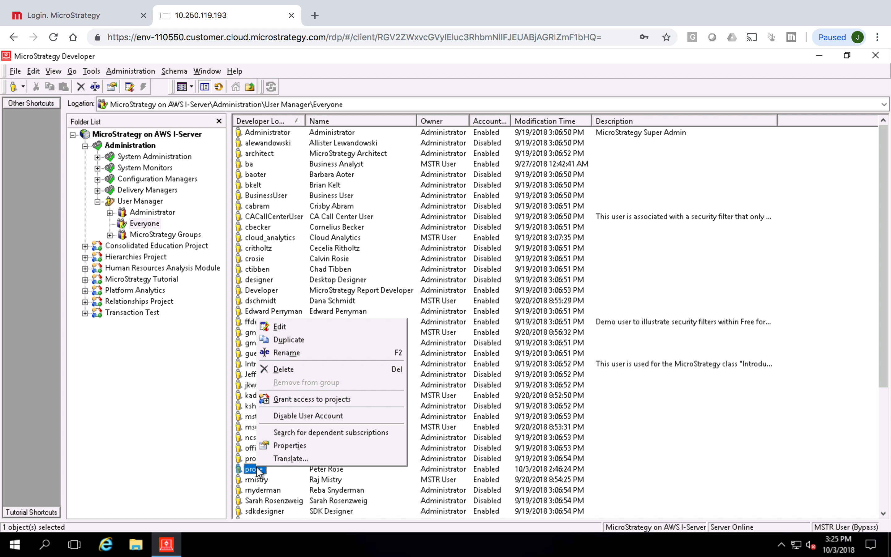
{"action": "left_click", "coordinate": [306, 325]}
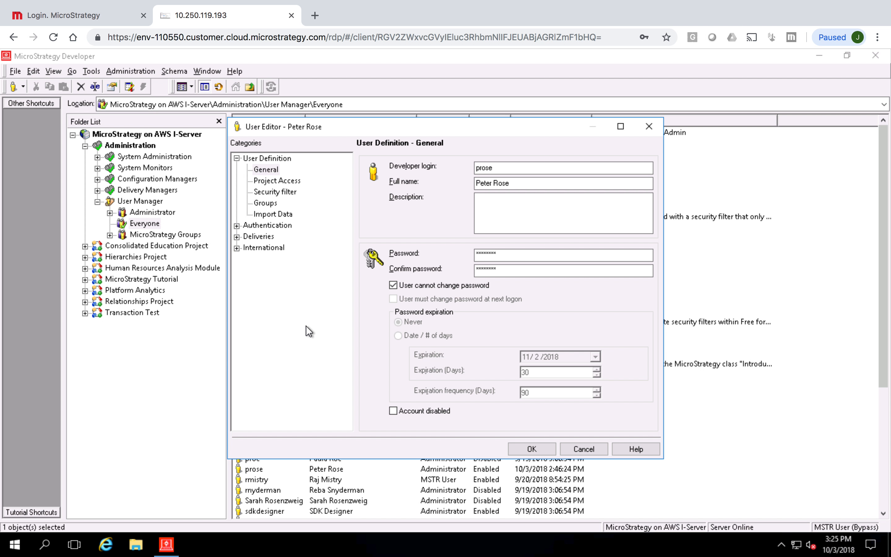
Open the Security Filter Manager for this user in the MicroStrategy Tutorial project and review the existing filters.
{"action": "left_click", "coordinate": [282, 193]}
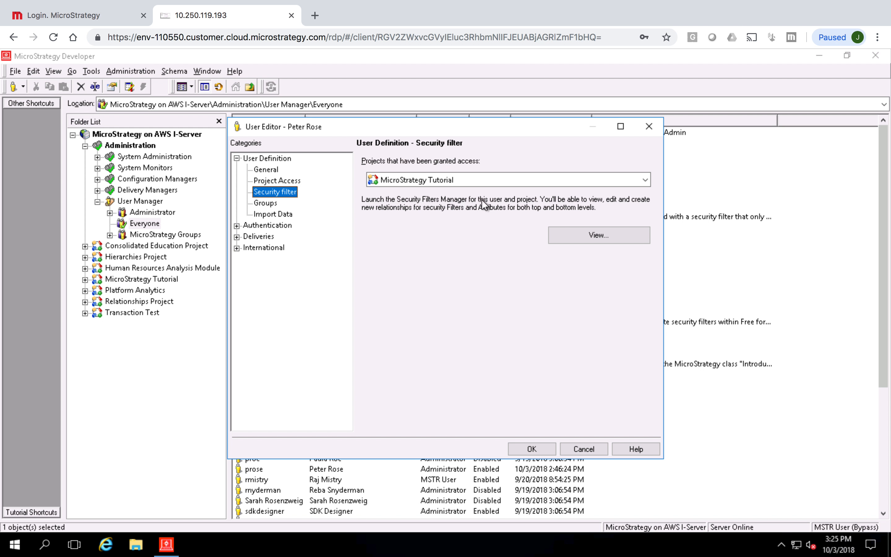
{"action": "left_click", "coordinate": [593, 232]}
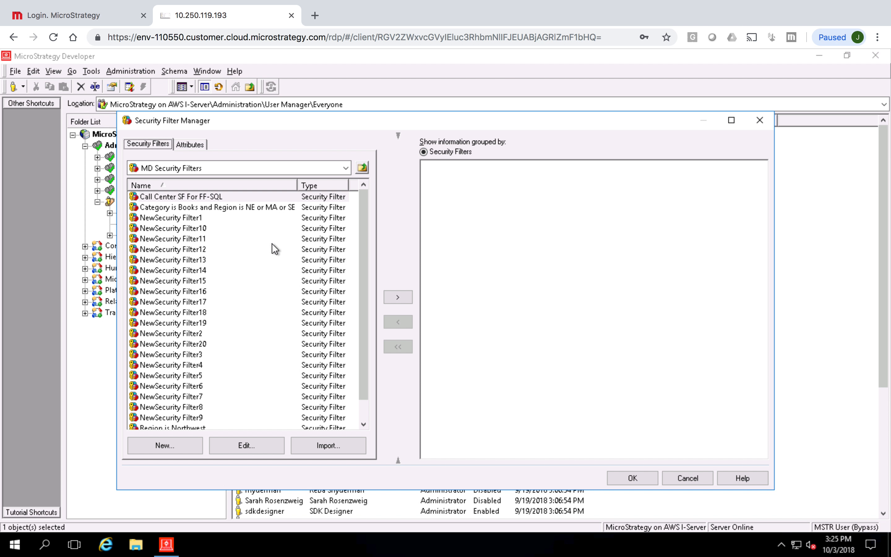
{"action": "left_click_drag", "start_coordinate": [360, 305], "coordinate": [365, 392]}
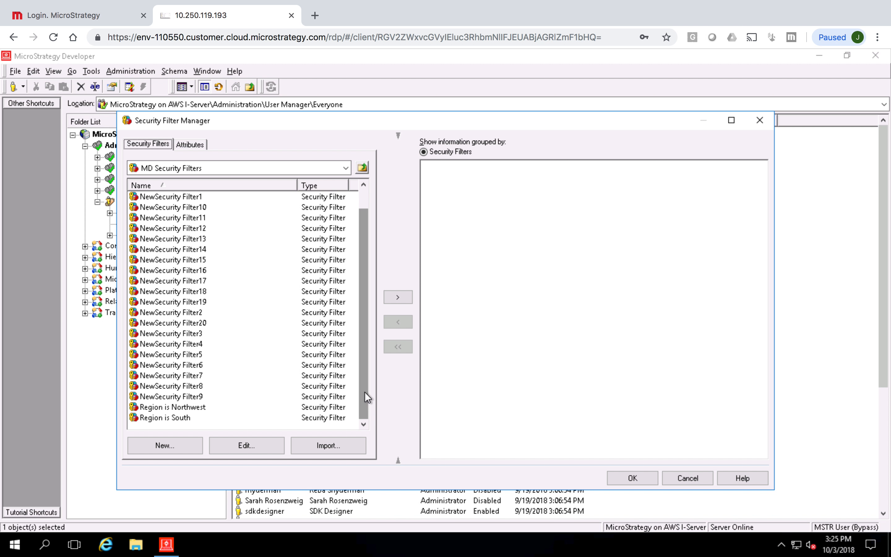
Create a new security filter that limits the Geography hierarchy's Region attribute to Central.
{"action": "left_click", "coordinate": [162, 440]}
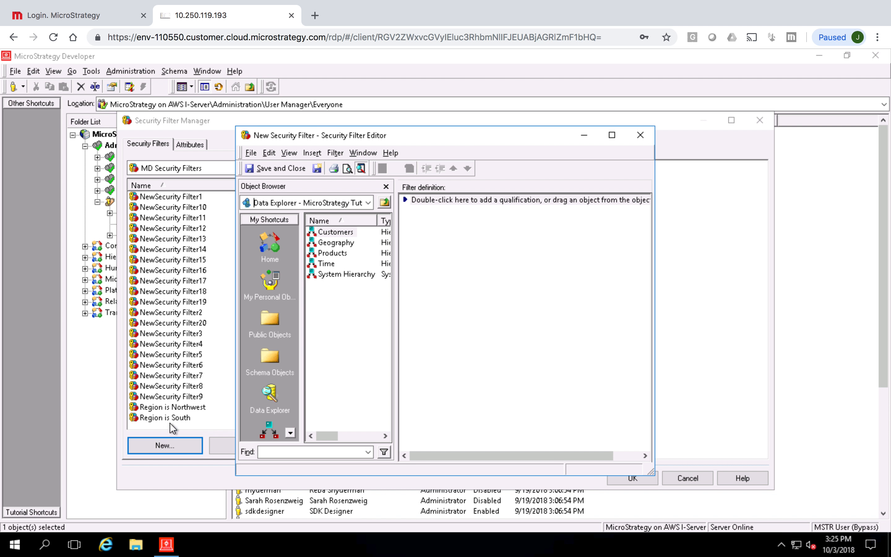
{"action": "double_click", "coordinate": [339, 245]}
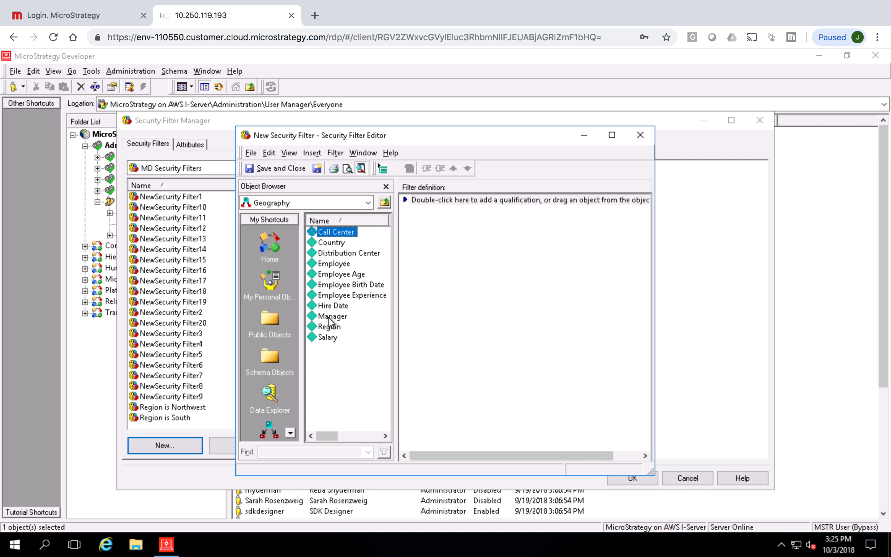
{"action": "double_click", "coordinate": [330, 327]}
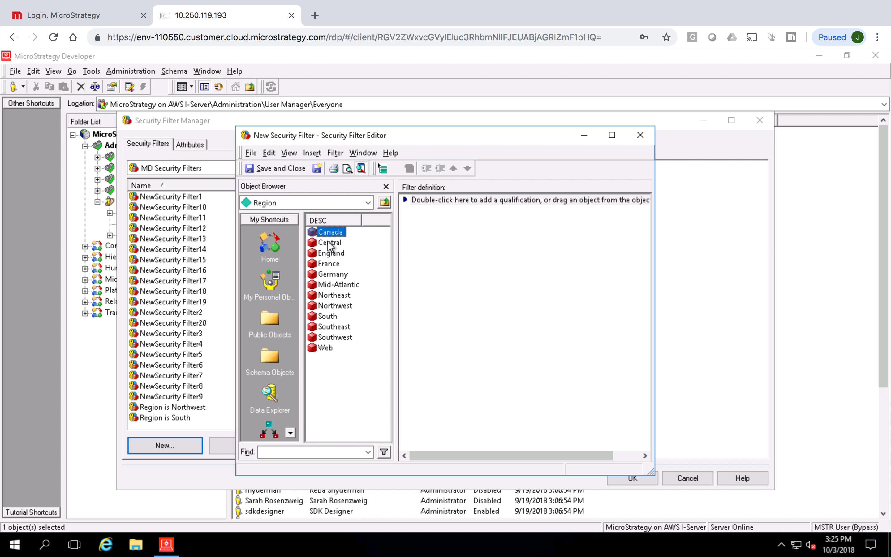
{"action": "left_click_drag", "start_coordinate": [330, 243], "coordinate": [447, 205]}
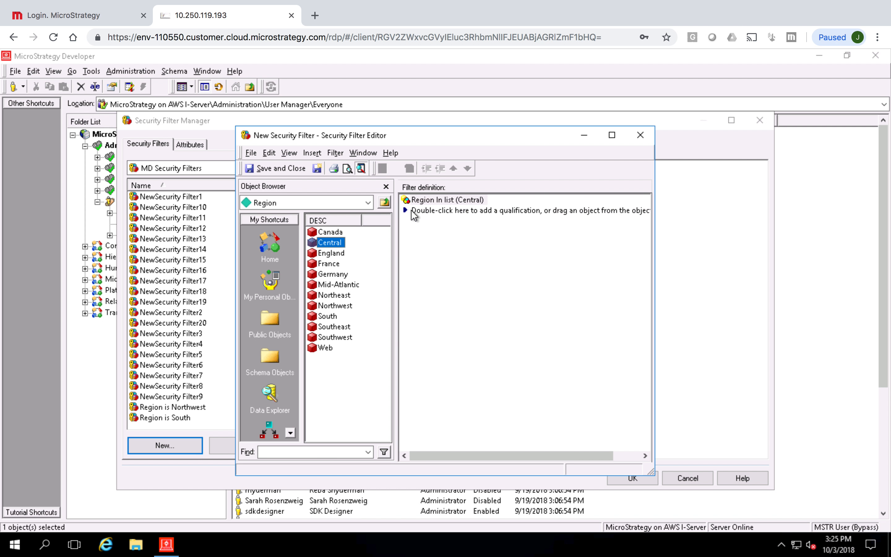
Save the security filter in MD Security Filters as "Practice Security Filter Region IN LIST Central" and close its editor.
{"action": "left_click", "coordinate": [289, 170]}
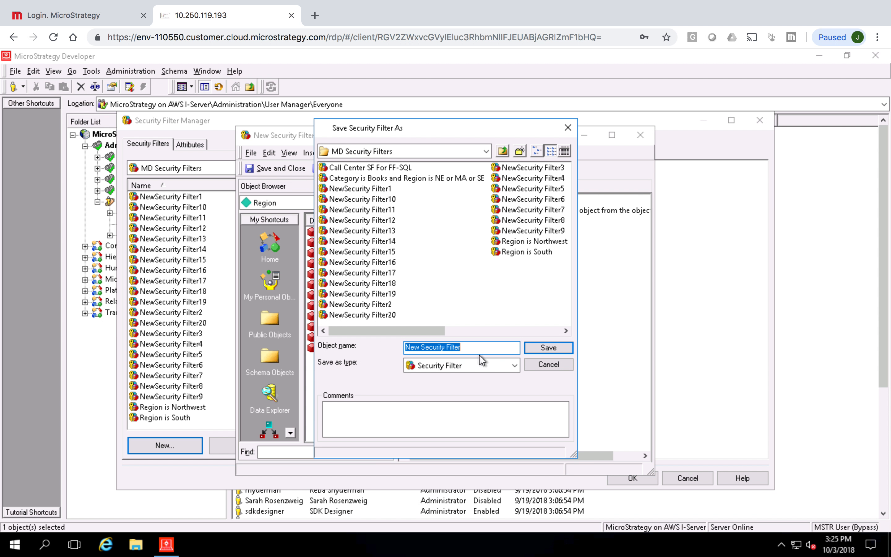
{"action": "type", "text": "Pr"}
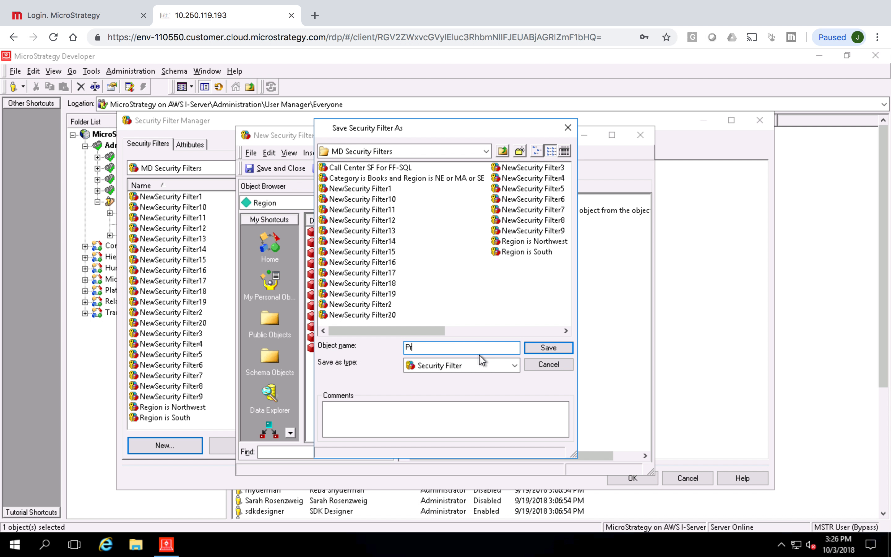
{"action": "type", "text": "actice Security Filter Region IN LIST Central"}
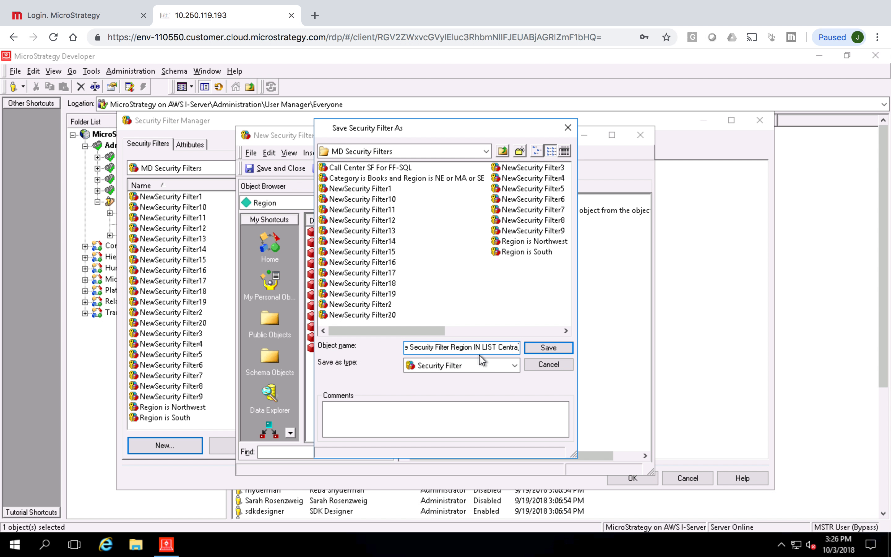
{"action": "left_click", "coordinate": [548, 347]}
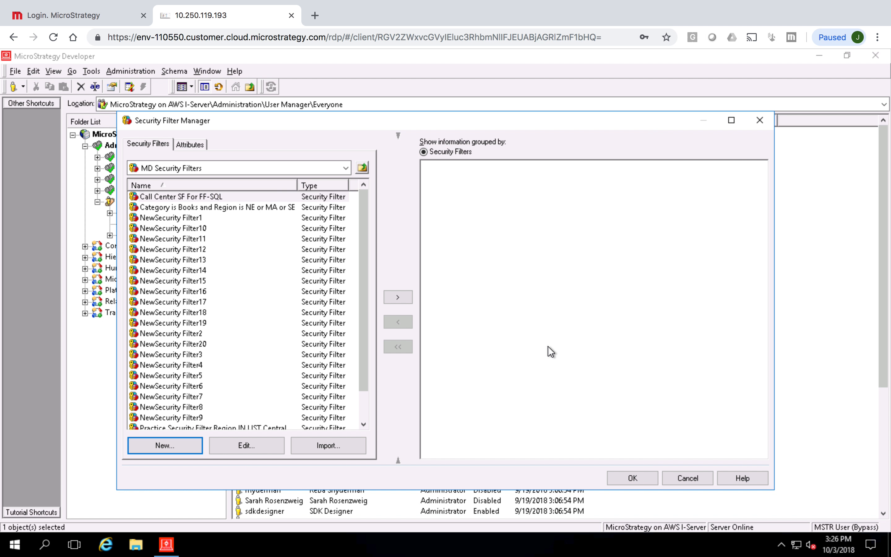
Assign the "Practice Security Filter Region IN LIST Central" filter to the user and save the user definition.
{"action": "left_click", "coordinate": [240, 427]}
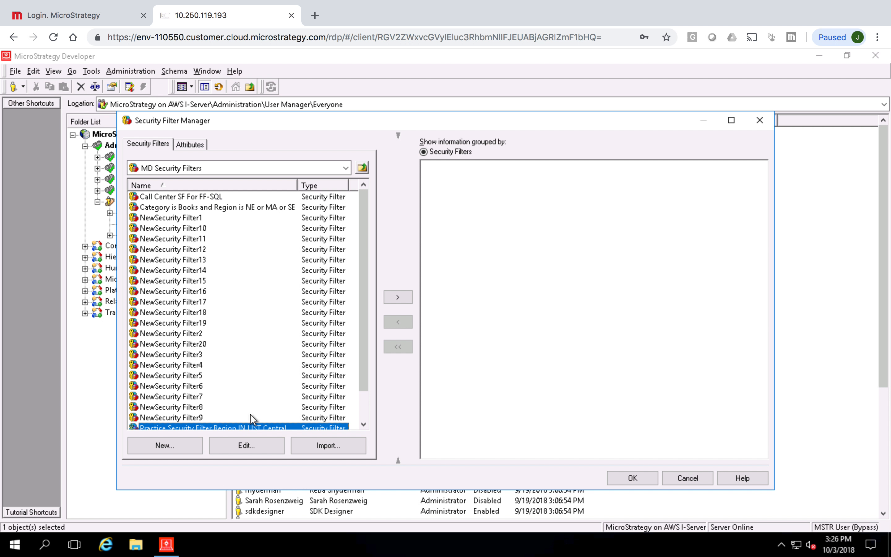
{"action": "left_click", "coordinate": [399, 299]}
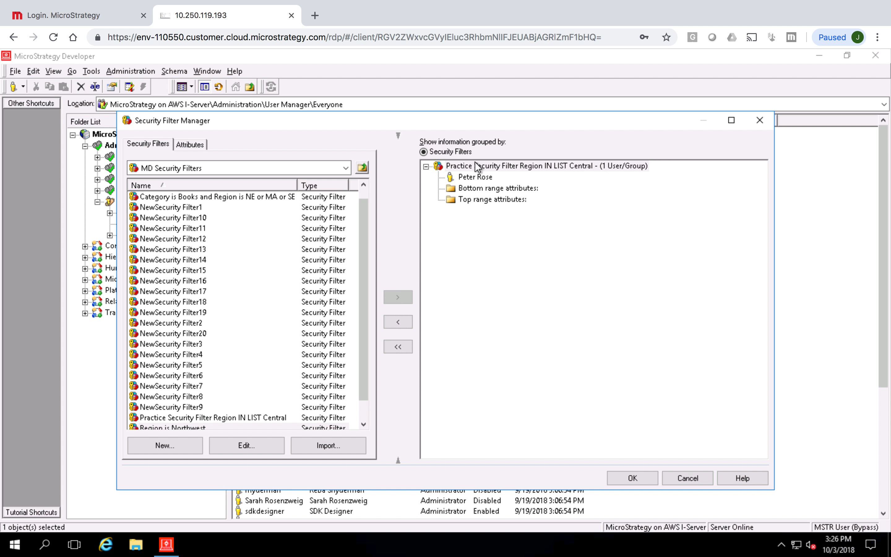
{"action": "left_click", "coordinate": [639, 476]}
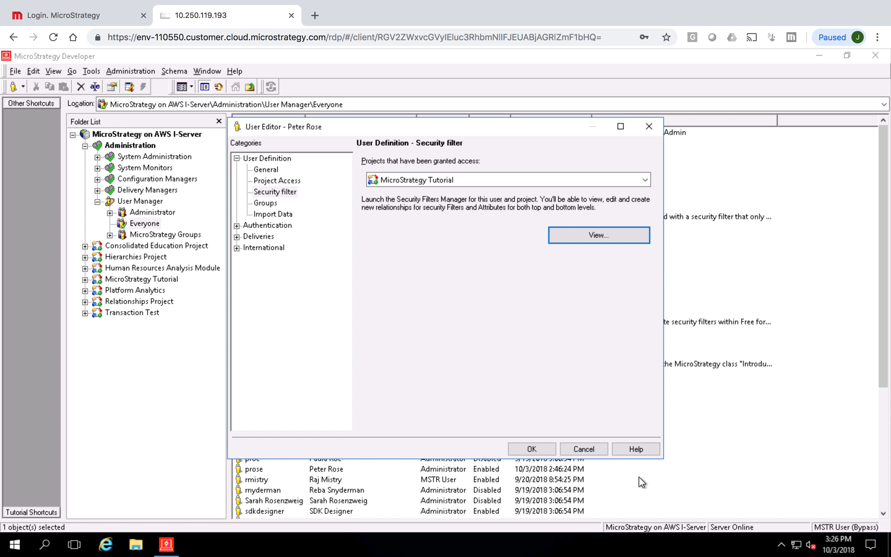
{"action": "left_click", "coordinate": [530, 448]}
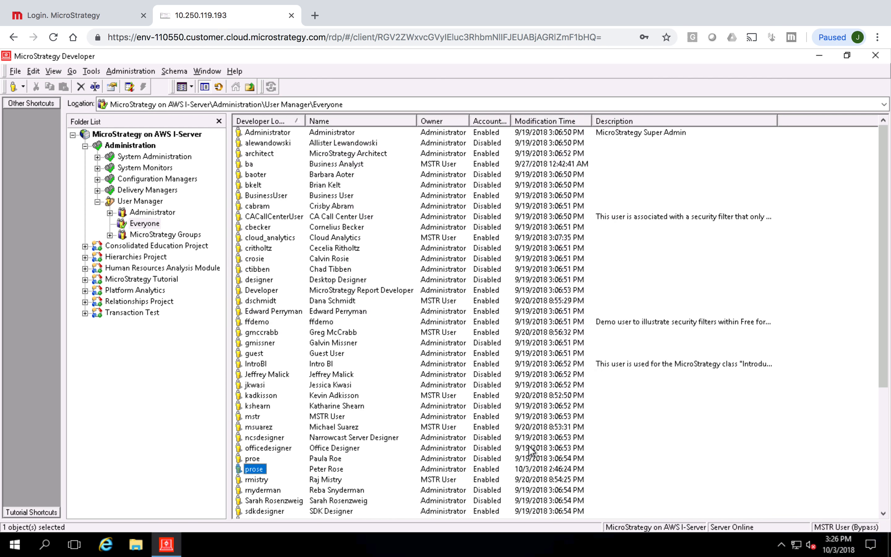
Switch to MicroStrategy Web, log in as prose and open the MicroStrategy Tutorial project.
{"action": "left_click", "coordinate": [75, 17]}
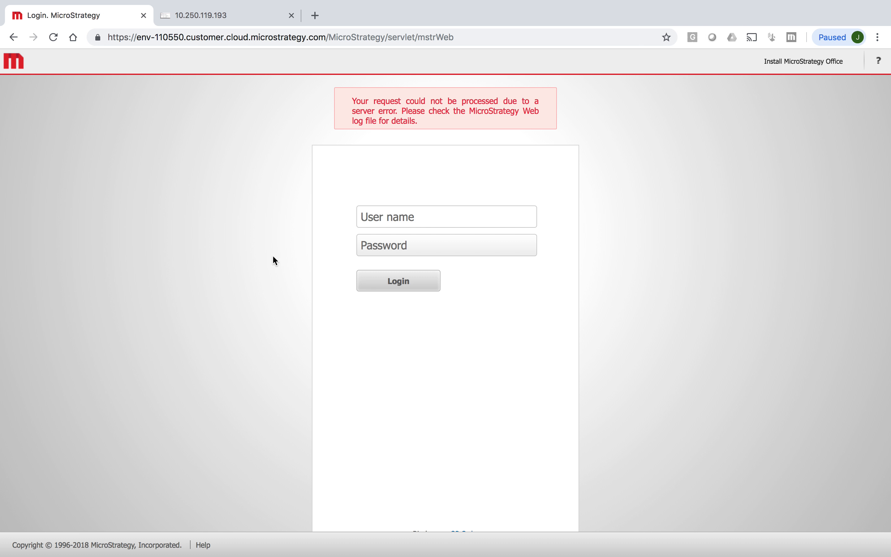
{"action": "type", "text": "prose"}
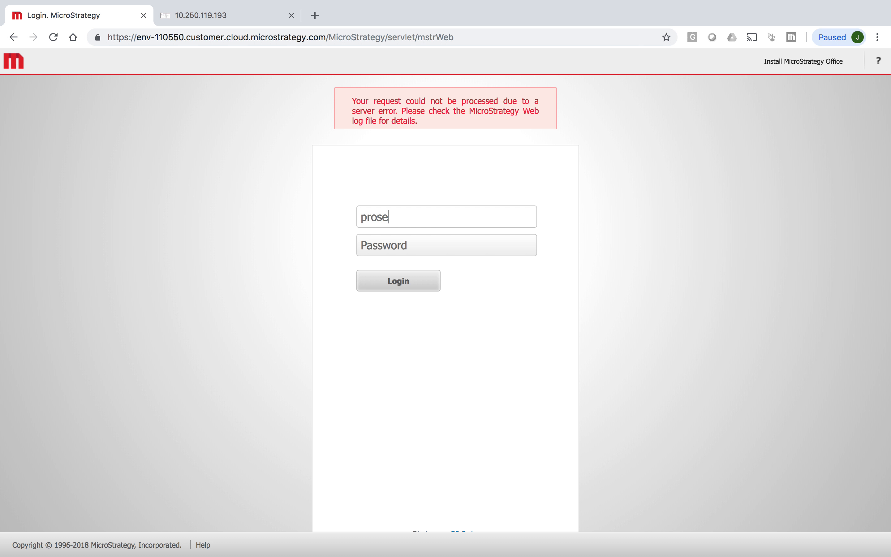
{"action": "left_click", "coordinate": [397, 281]}
{"action": "left_click", "coordinate": [207, 119]}
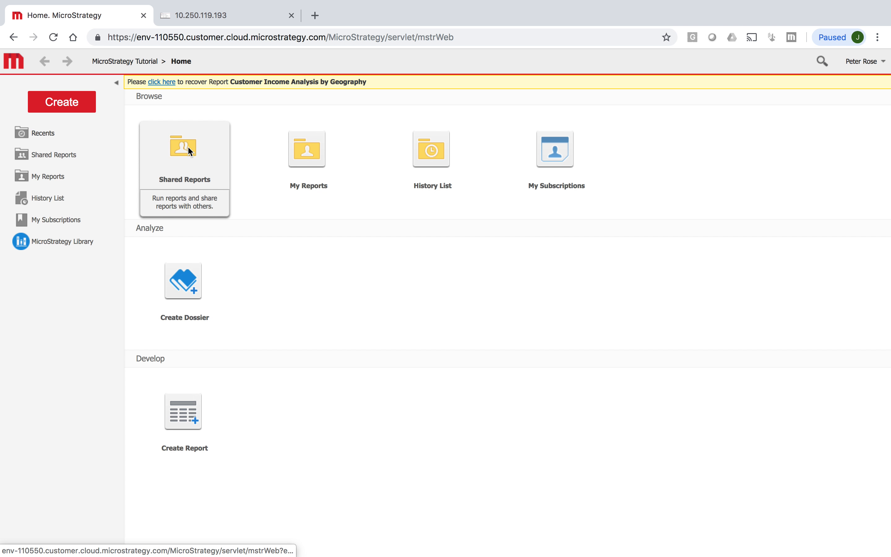
Run the Customer Income Analysis by Geography report from Shared Reports > Subject Areas > Customer Analysis.
{"action": "left_click", "coordinate": [188, 146]}
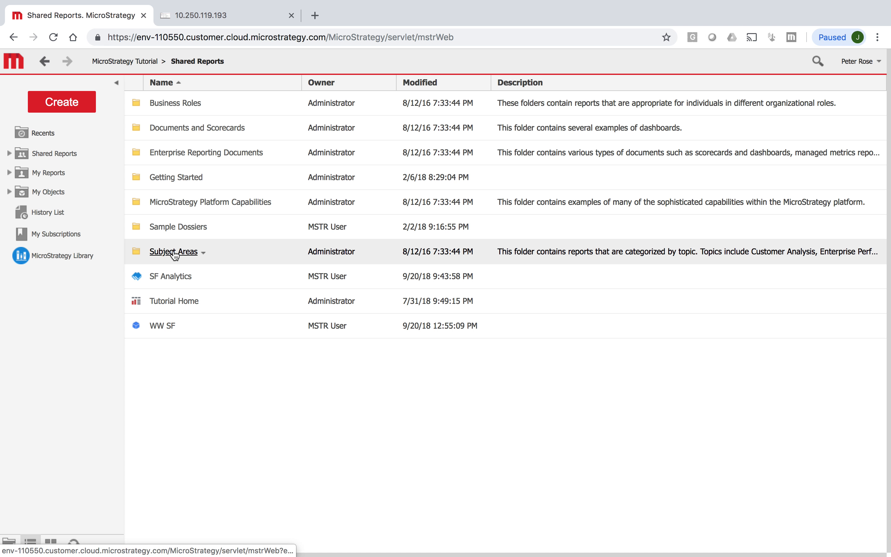
{"action": "left_click", "coordinate": [175, 252]}
{"action": "left_click", "coordinate": [170, 104]}
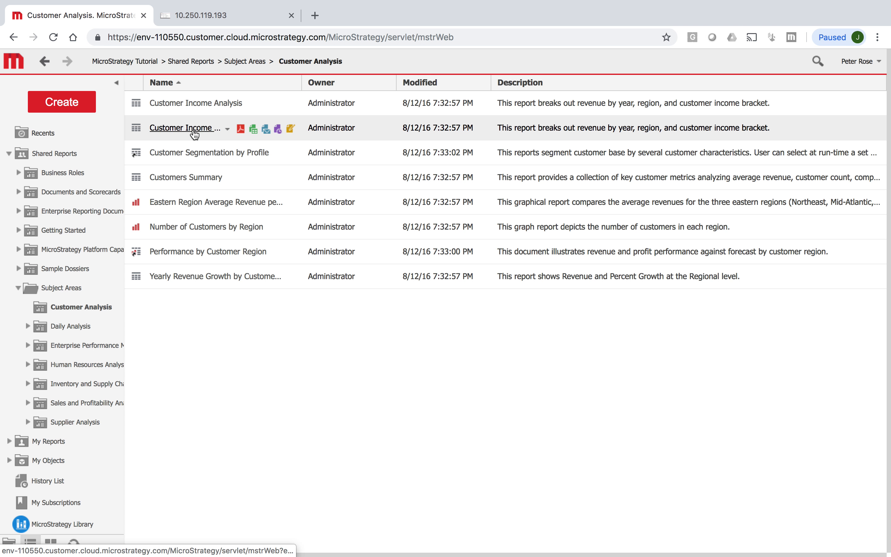
{"action": "left_click", "coordinate": [194, 129]}
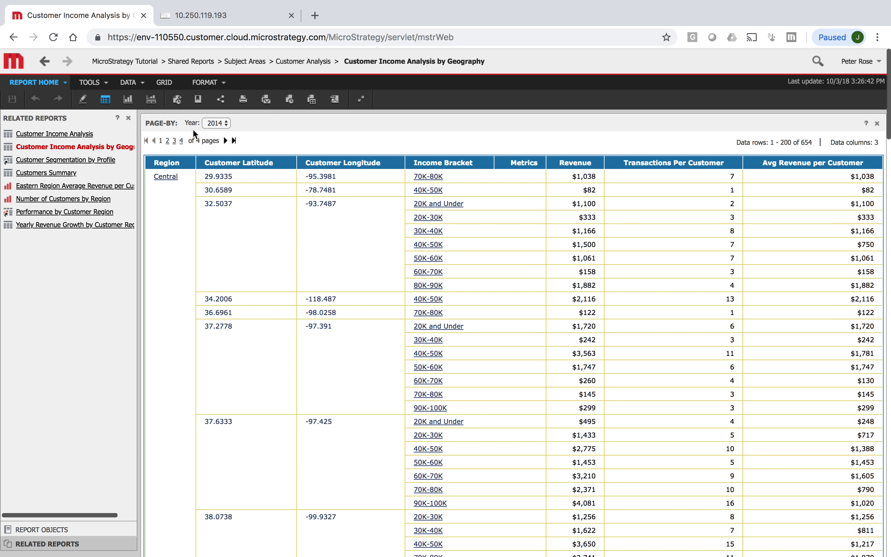
Move the report's Region attribute to the page-by axis and check which regions it offers.
{"action": "right_click", "coordinate": [170, 162]}
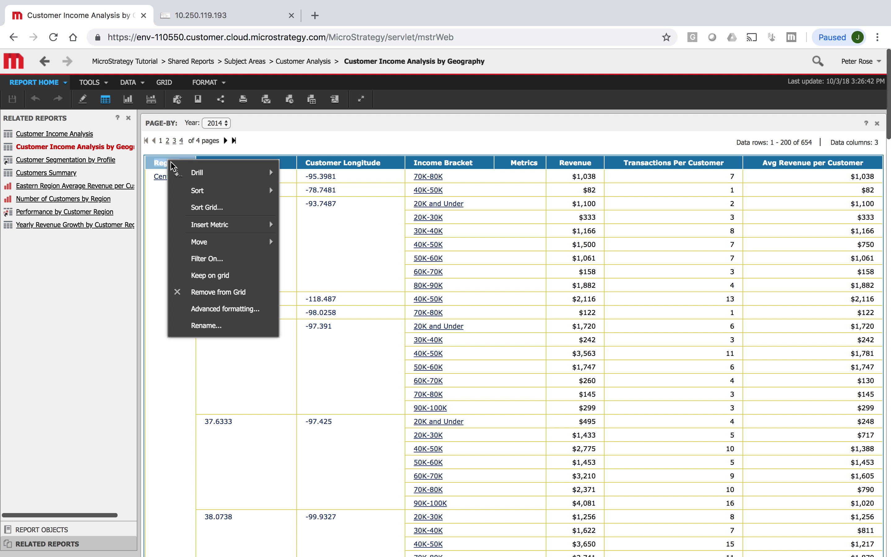
{"action": "mouse_move", "coordinate": [221, 241]}
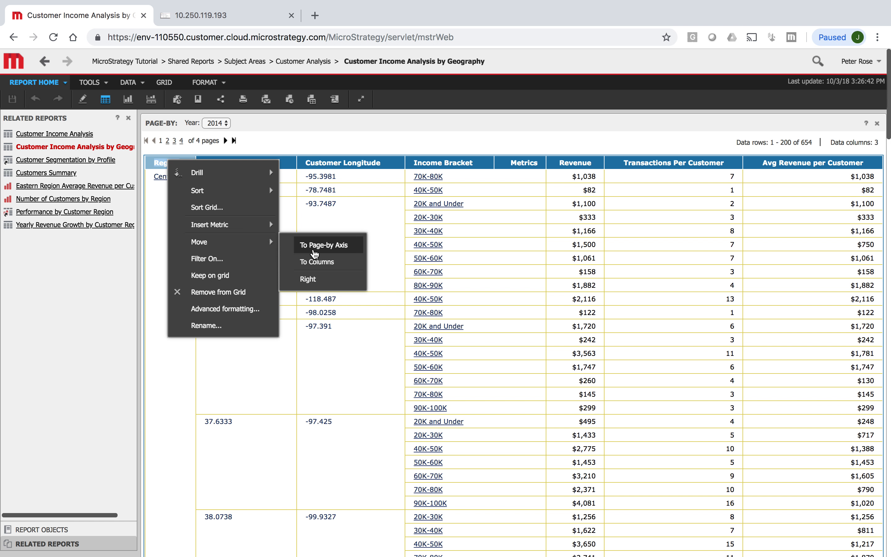
{"action": "left_click", "coordinate": [314, 247]}
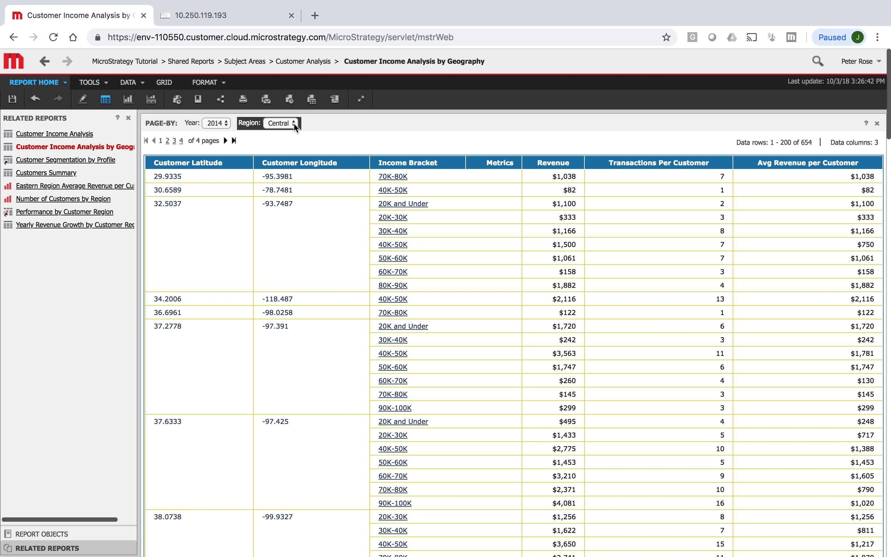
{"action": "left_click", "coordinate": [294, 124]}
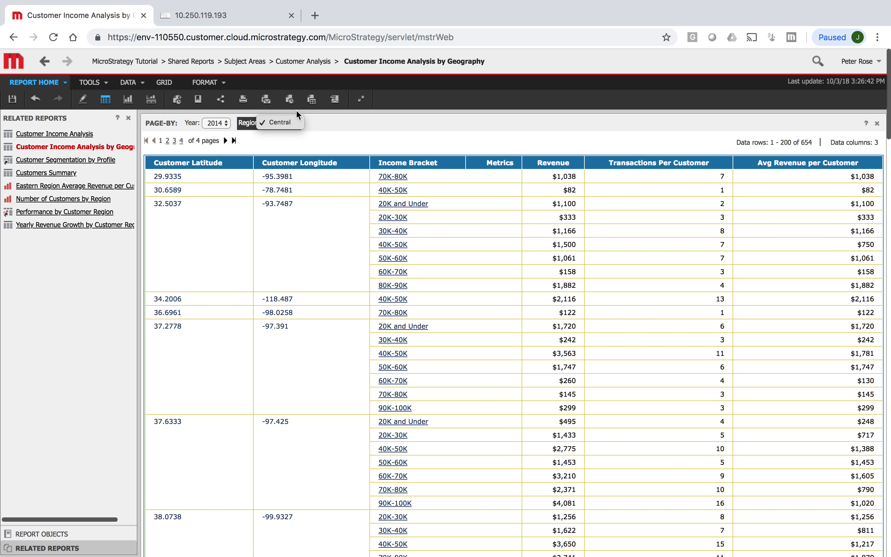
{"action": "left_click", "coordinate": [321, 136]}
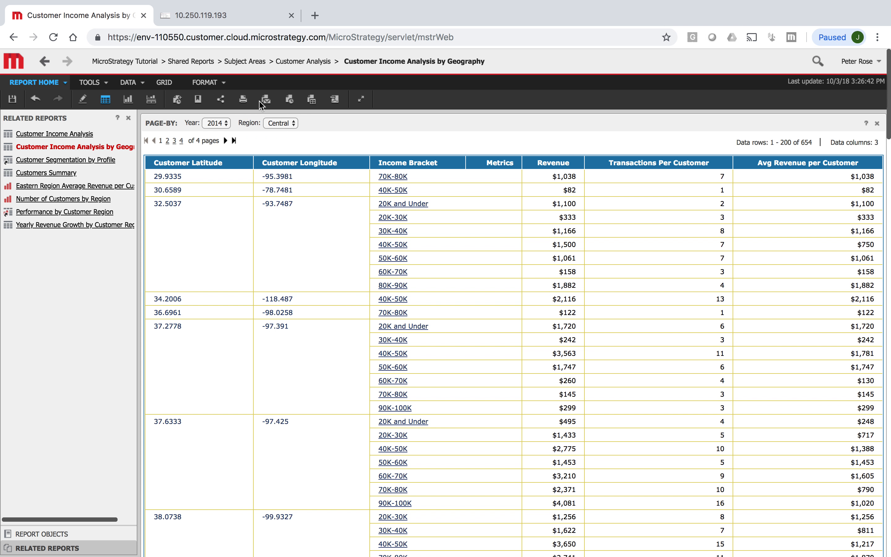
Leave the report, log out of the web session and return to the credentials login form.
{"action": "left_click", "coordinate": [13, 61]}
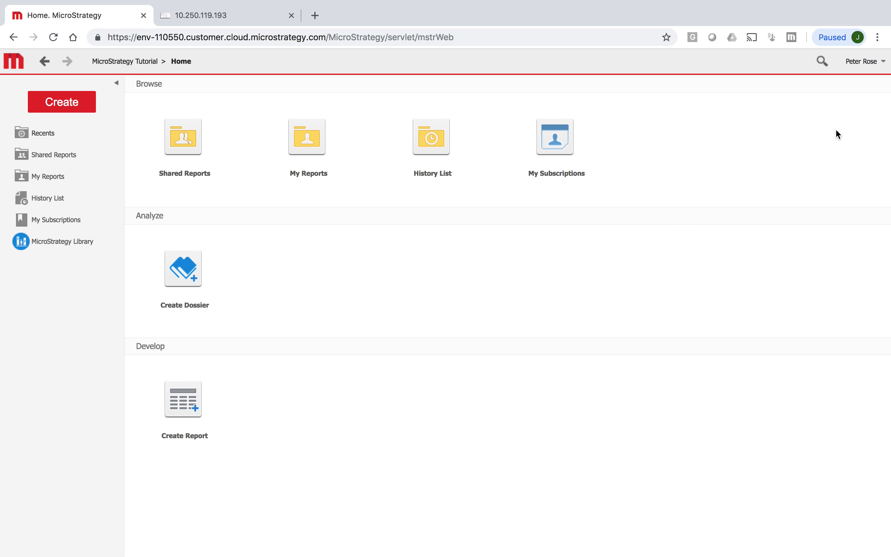
{"action": "left_click", "coordinate": [883, 63]}
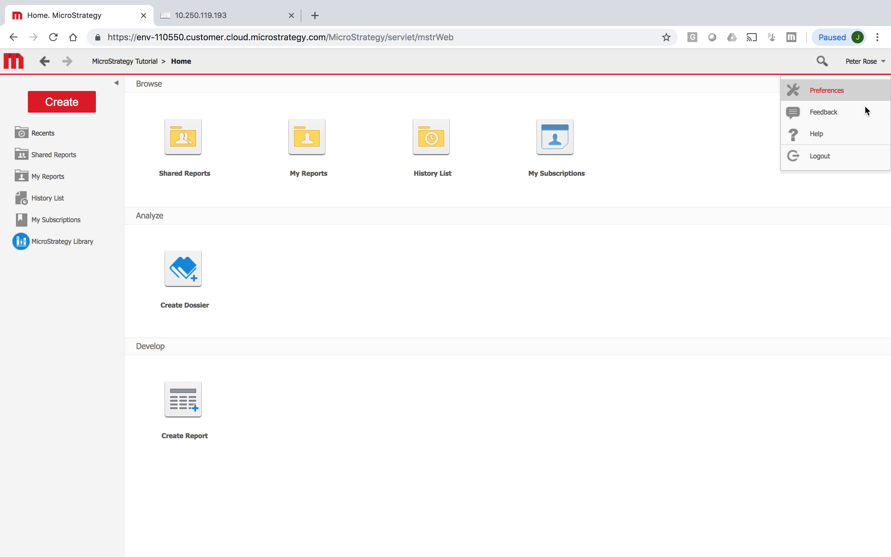
{"action": "left_click", "coordinate": [833, 158]}
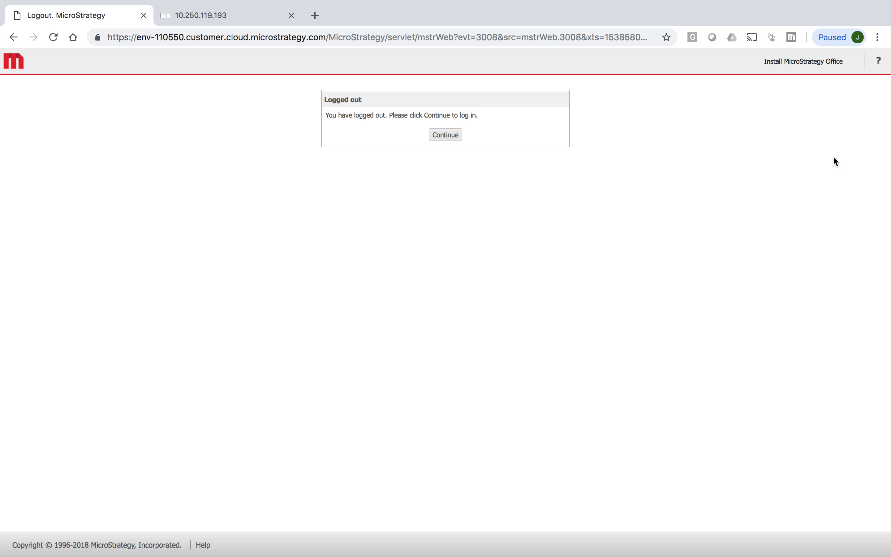
{"action": "left_click", "coordinate": [446, 134]}
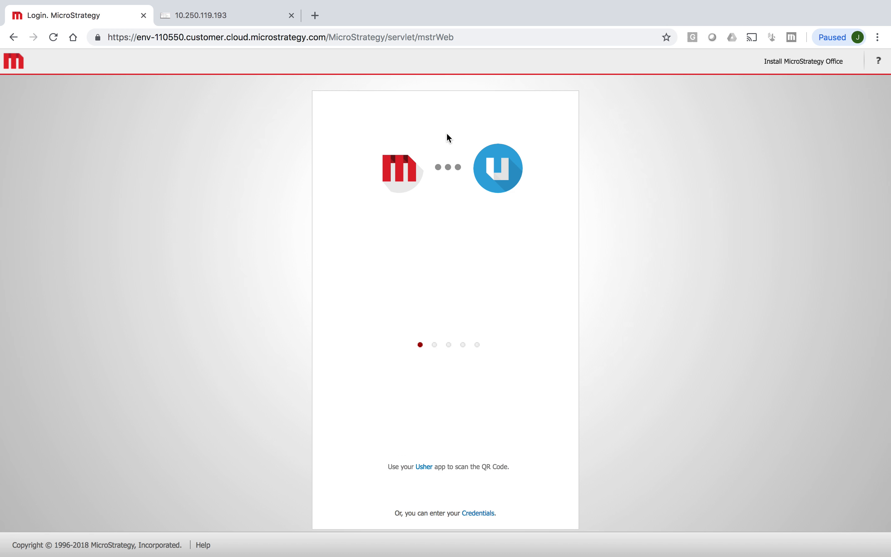
{"action": "left_click", "coordinate": [479, 496]}
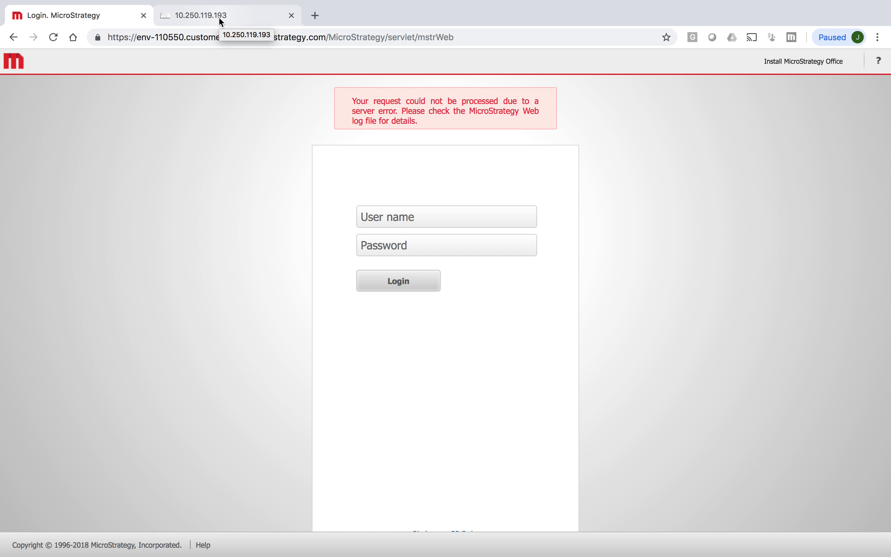
Switch to MicroStrategy Developer and open Public Objects > Metrics > Customer Analysis Metrics in the MicroStrategy Tutorial project.
{"action": "left_click", "coordinate": [221, 22]}
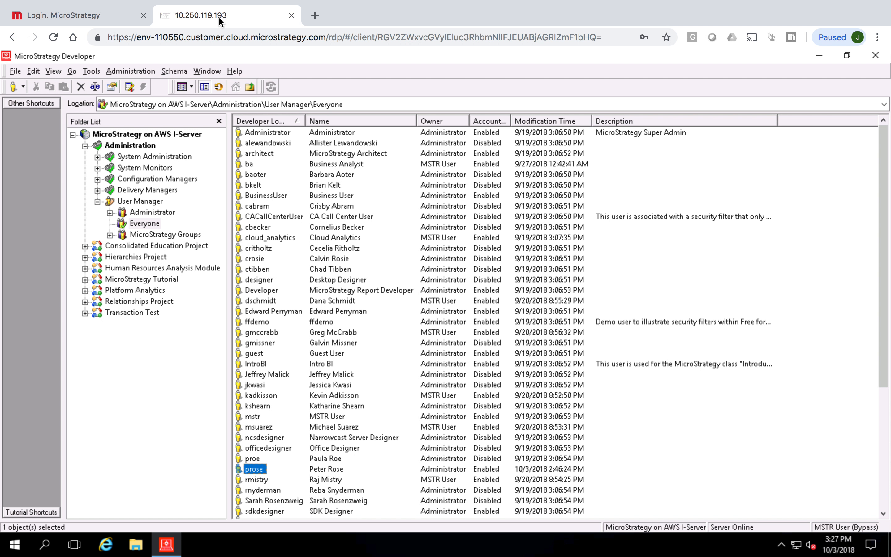
{"action": "left_click", "coordinate": [97, 203]}
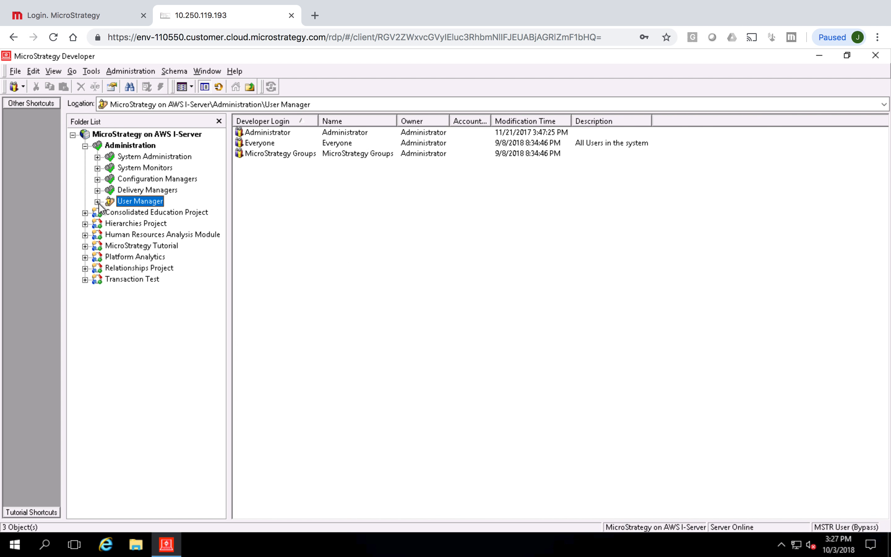
{"action": "double_click", "coordinate": [138, 246]}
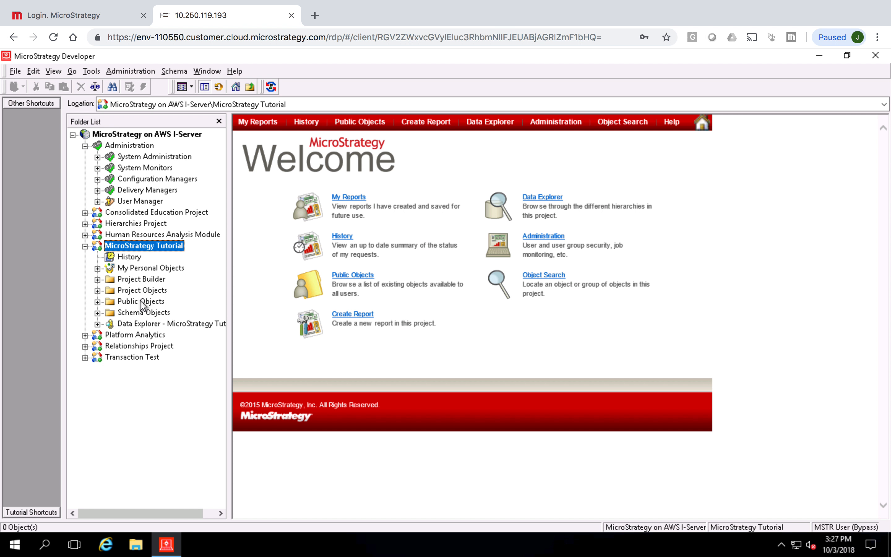
{"action": "double_click", "coordinate": [142, 302]}
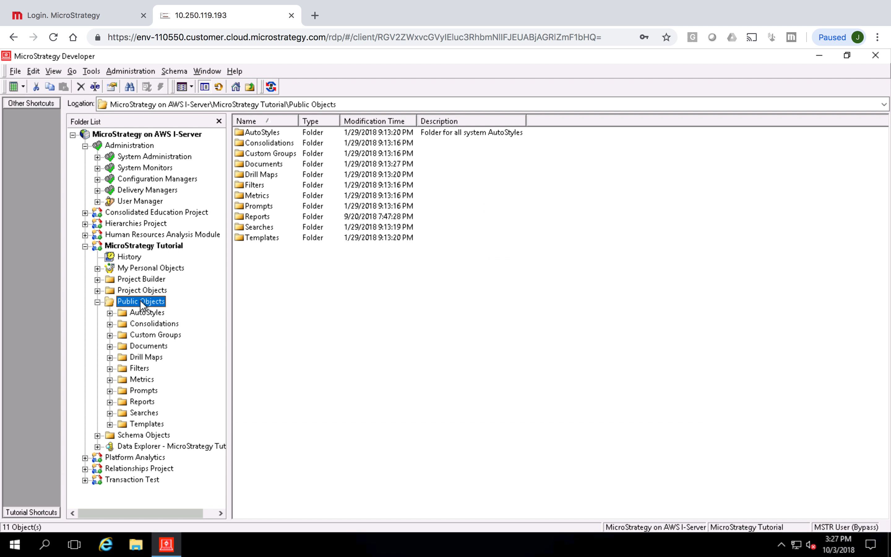
{"action": "double_click", "coordinate": [142, 380]}
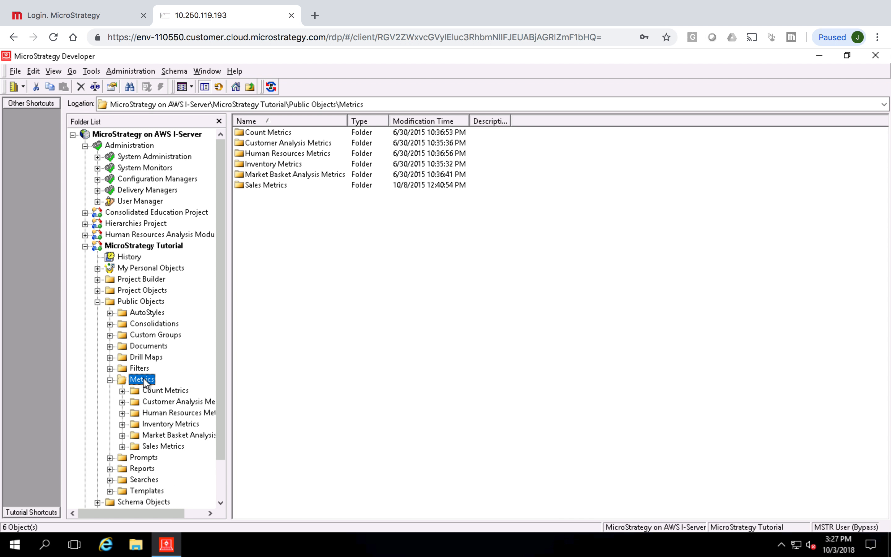
{"action": "left_click", "coordinate": [168, 402]}
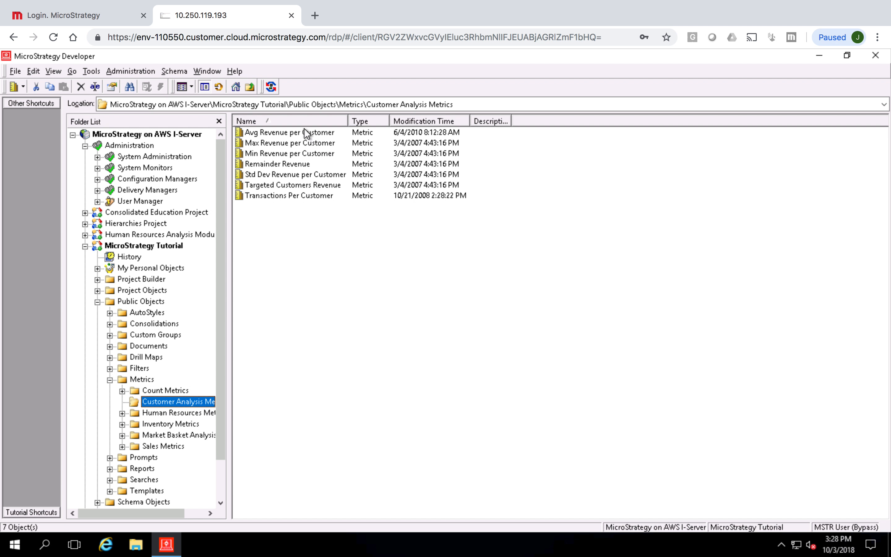
Open the security permissions in the properties of the Avg Revenue per Customer metric.
{"action": "right_click", "coordinate": [284, 138]}
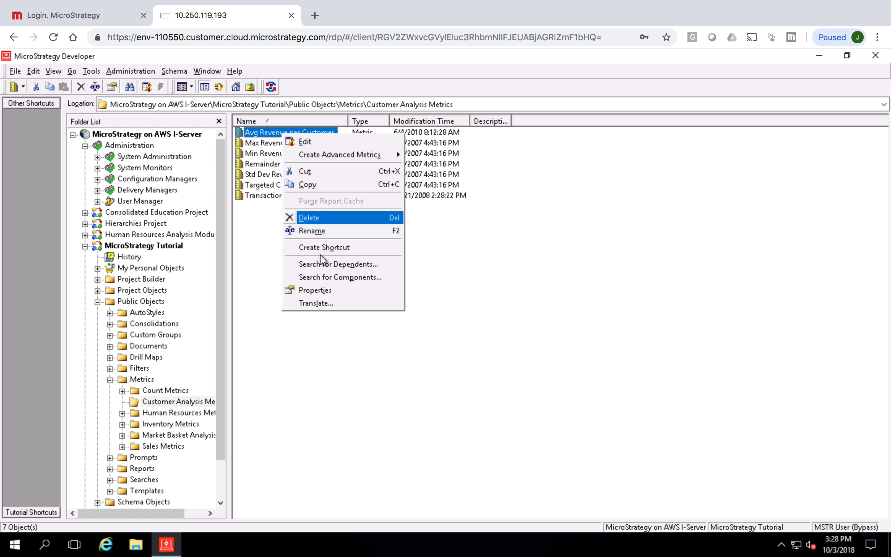
{"action": "left_click", "coordinate": [326, 291]}
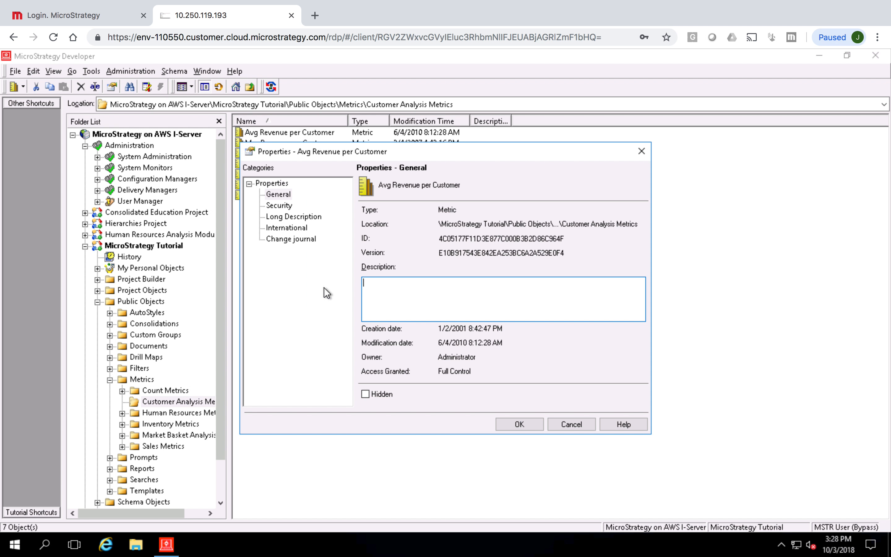
{"action": "left_click", "coordinate": [286, 205]}
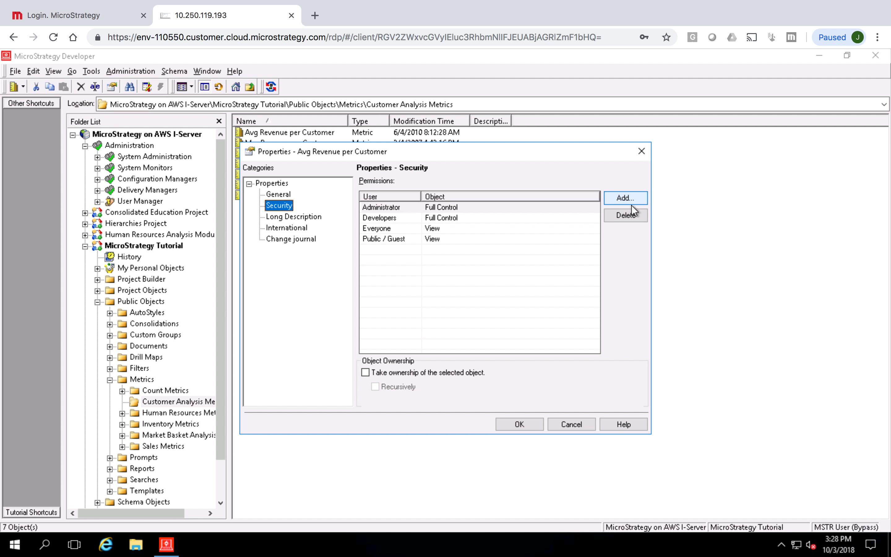
Start adding a user to the metric's permissions and show the users in the Everyone group.
{"action": "left_click", "coordinate": [625, 199]}
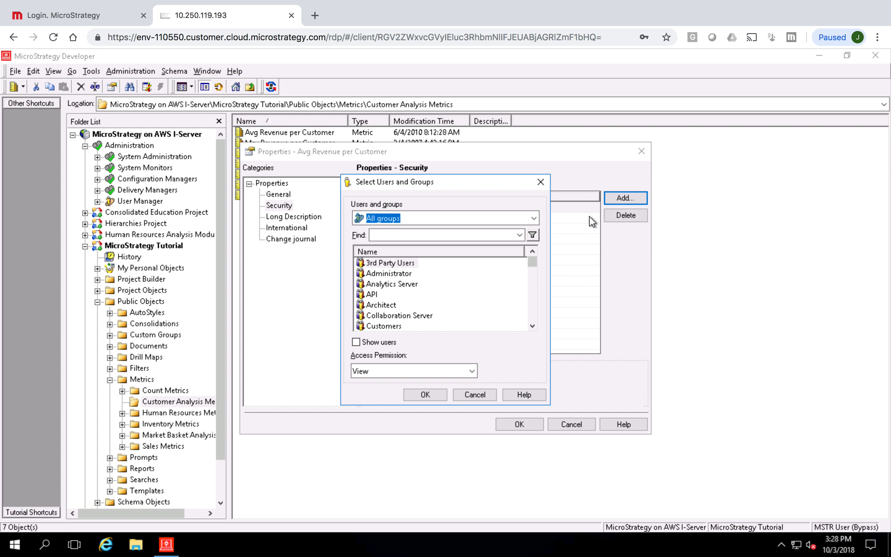
{"action": "left_click", "coordinate": [534, 218]}
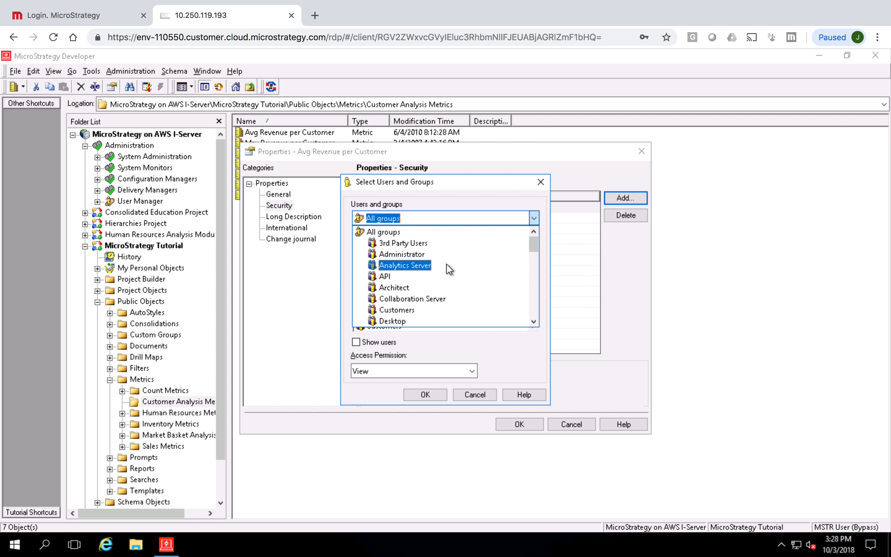
{"action": "scroll", "coordinate": [472, 282], "scroll_direction": "down", "scroll_amount": 5}
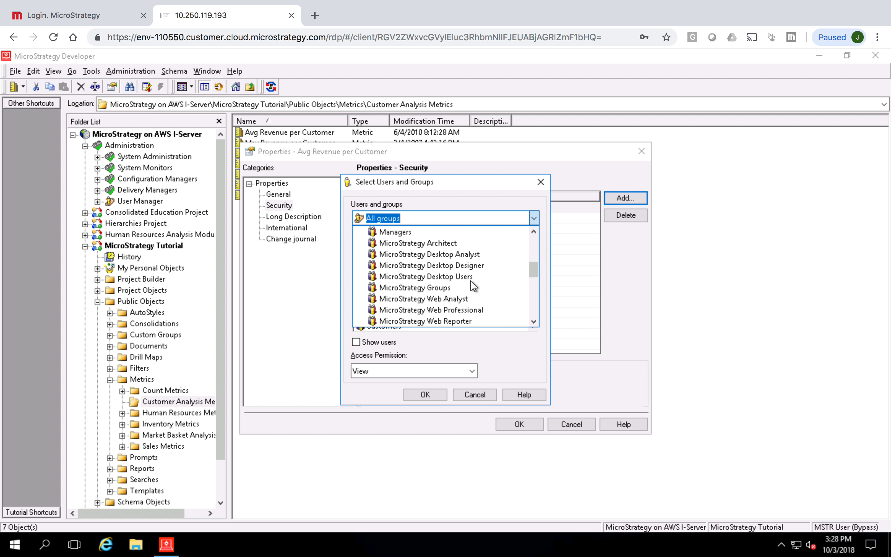
{"action": "left_click", "coordinate": [527, 204]}
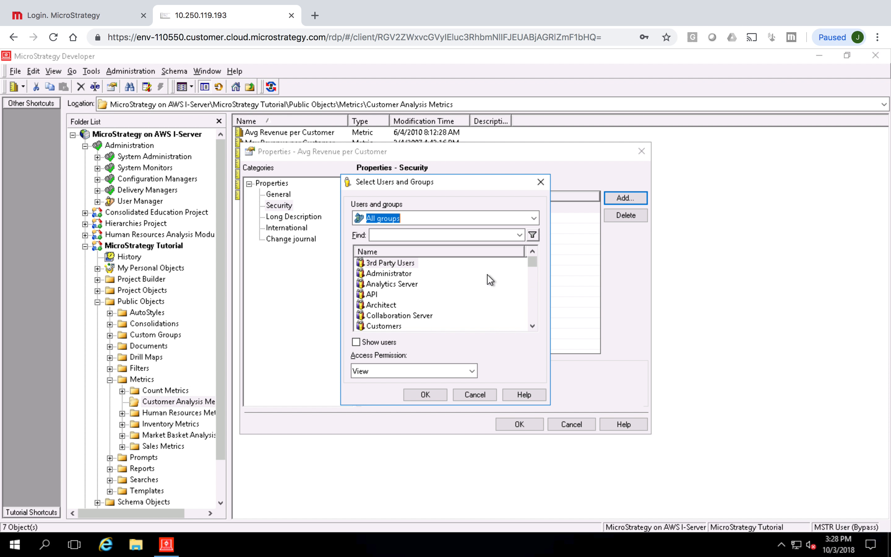
{"action": "scroll", "coordinate": [534, 311], "scroll_direction": "down", "scroll_amount": 3}
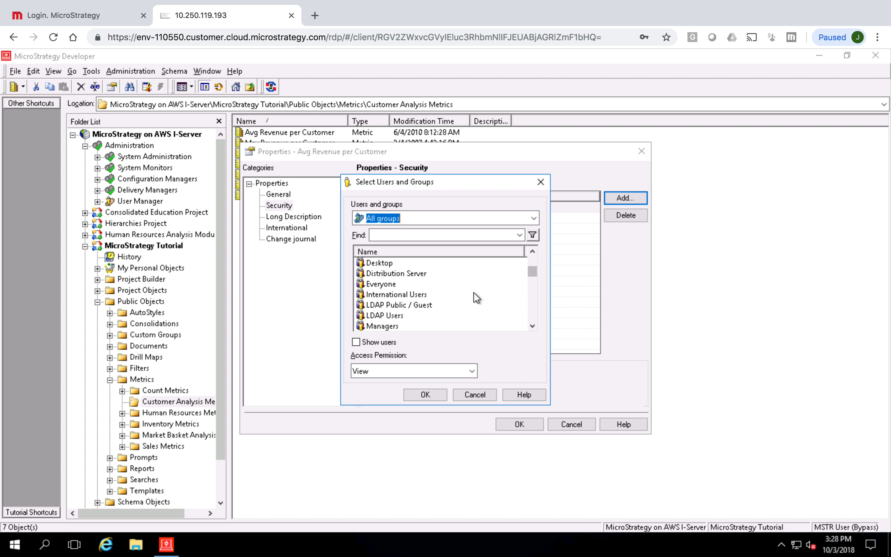
{"action": "double_click", "coordinate": [374, 283]}
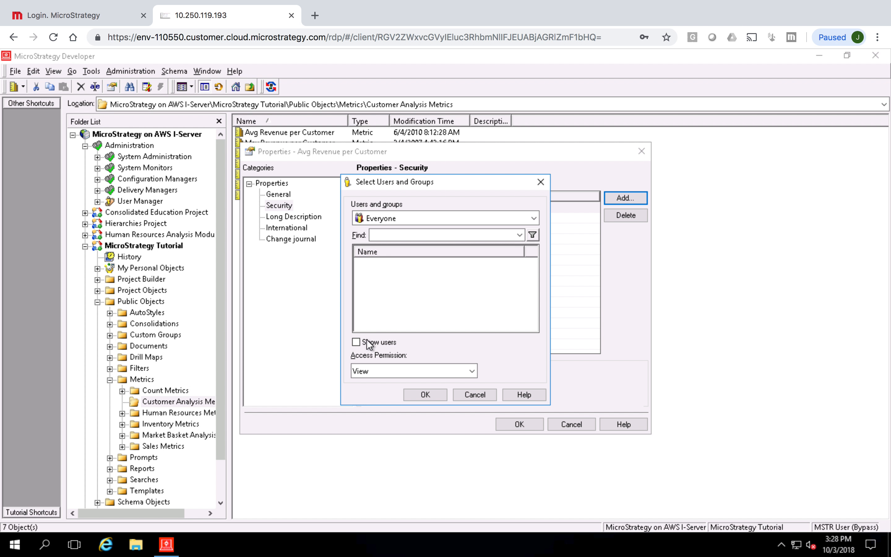
{"action": "left_click", "coordinate": [355, 342]}
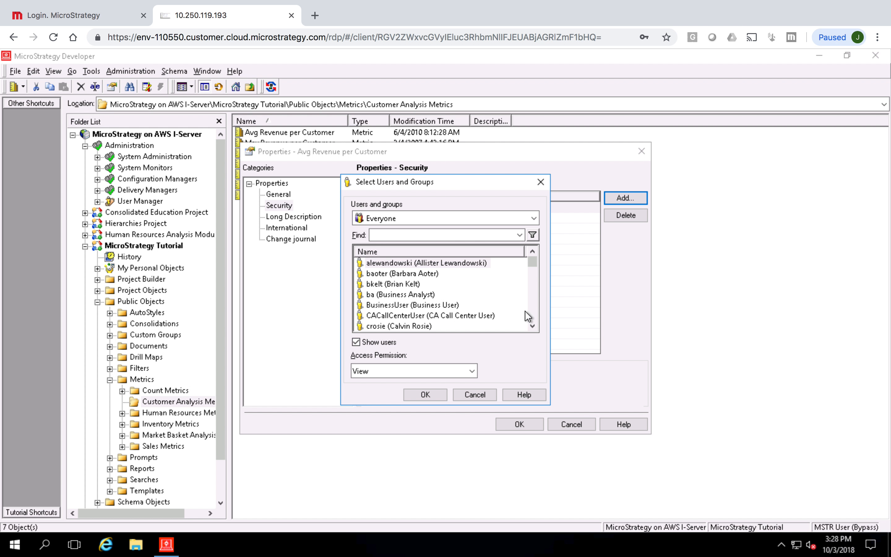
Add the demo user restricted to the Central region to the metric's permissions with View access.
{"action": "left_click", "coordinate": [533, 311]}
{"action": "left_click", "coordinate": [533, 311]}
{"action": "left_click", "coordinate": [533, 315]}
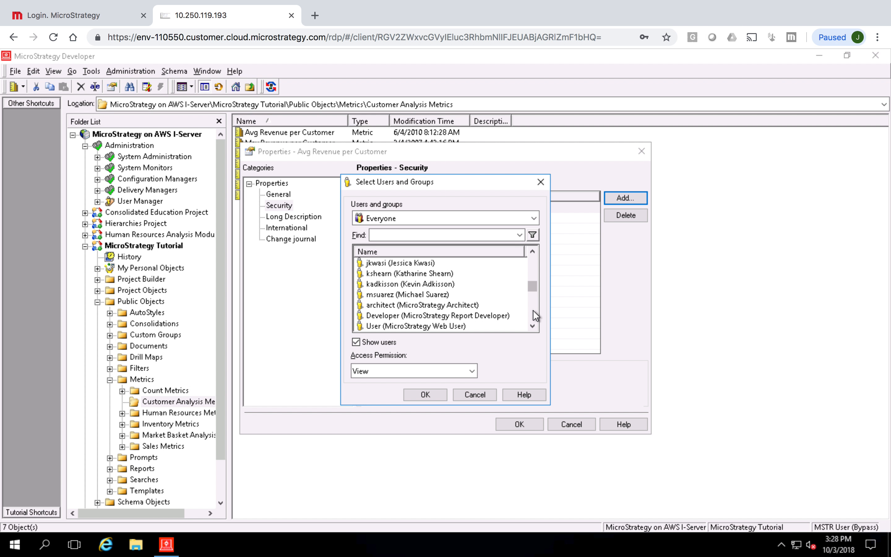
{"action": "left_click", "coordinate": [533, 310]}
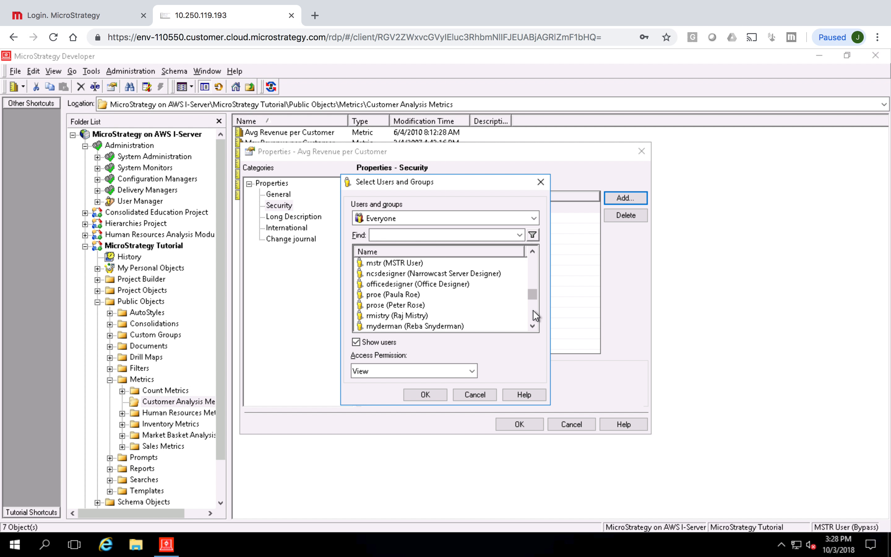
{"action": "left_click", "coordinate": [404, 305]}
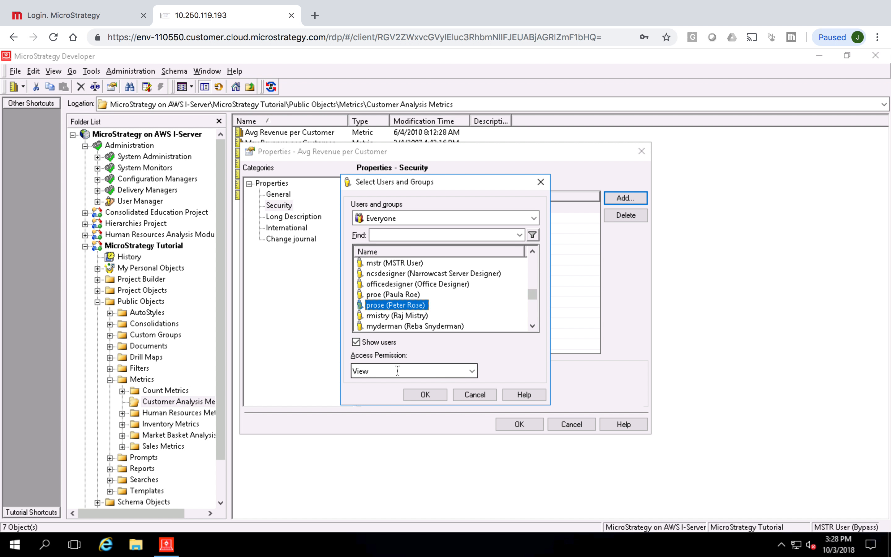
{"action": "left_click", "coordinate": [472, 371]}
{"action": "left_click", "coordinate": [514, 368]}
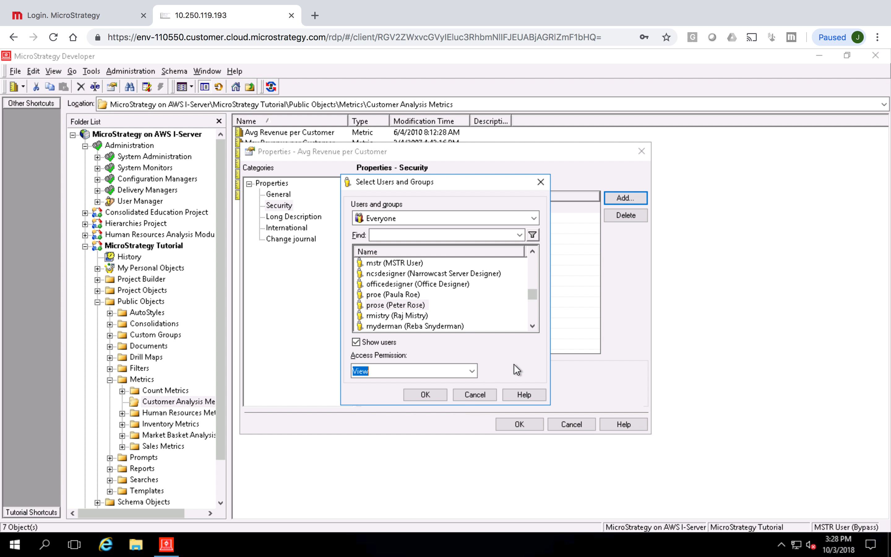
{"action": "left_click", "coordinate": [426, 394]}
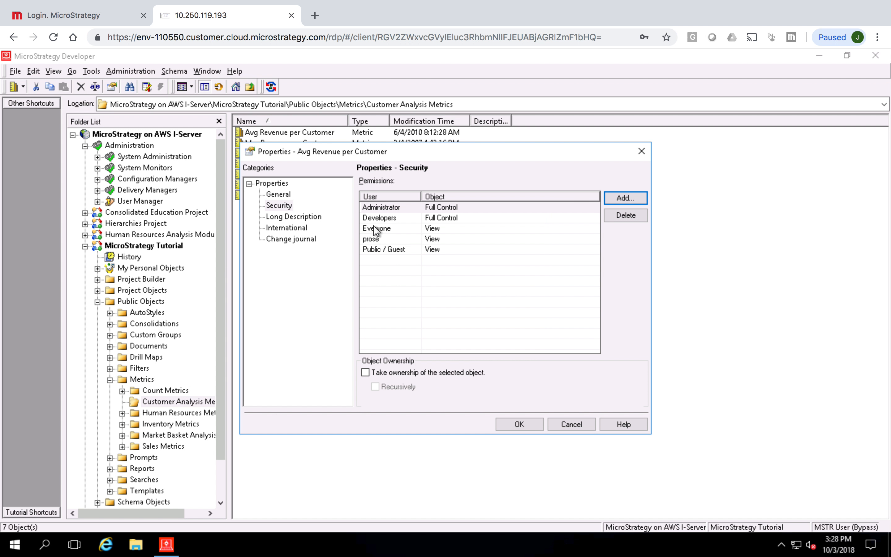
Set the demo user's object permission on the metric to Denied All and save the properties.
{"action": "left_click", "coordinate": [512, 240]}
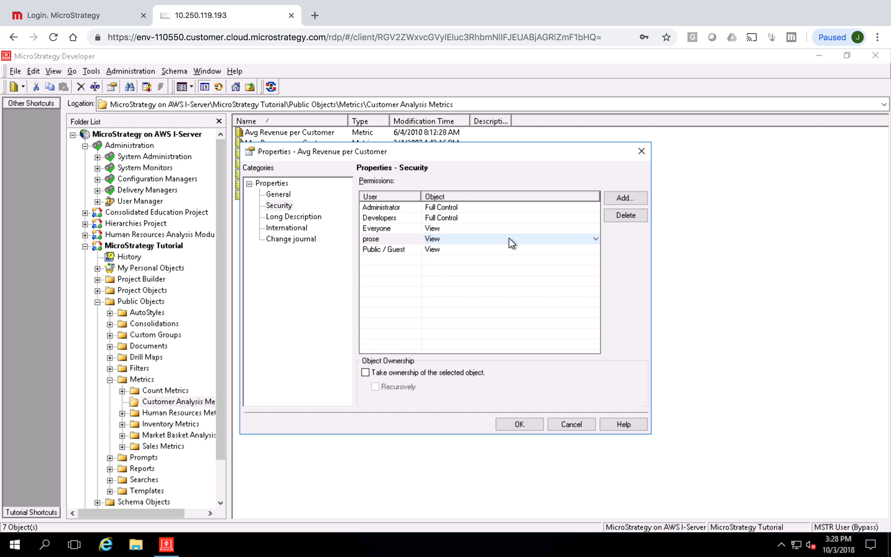
{"action": "left_click", "coordinate": [596, 239]}
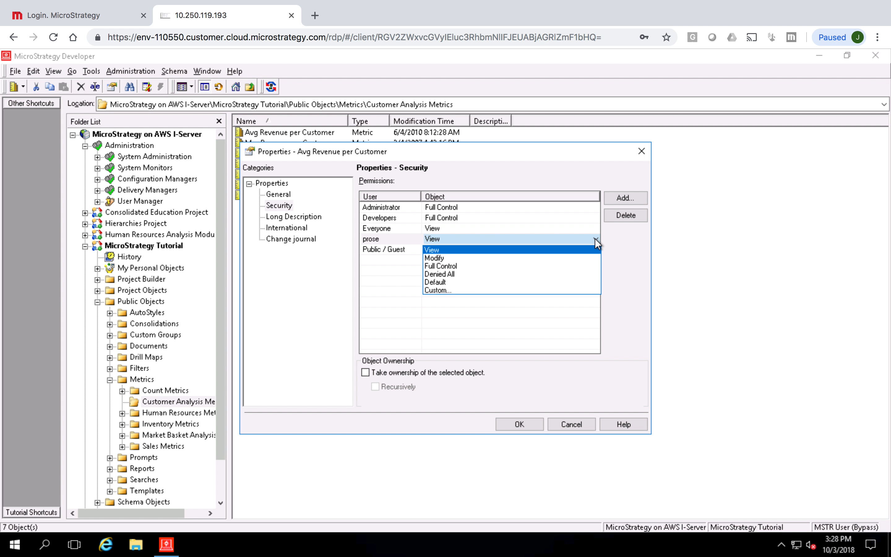
{"action": "left_click", "coordinate": [478, 276]}
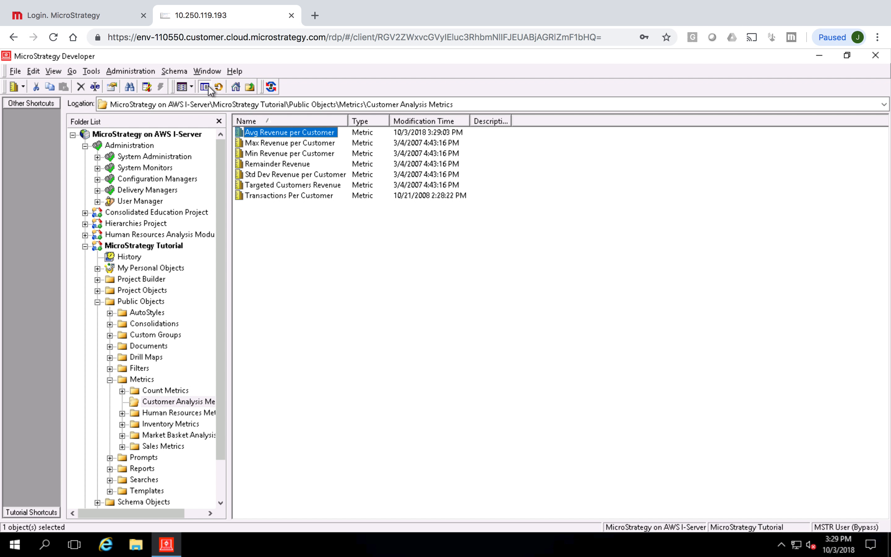
Switch to MicroStrategy Web, log in with the demo user's user name and open the MicroStrategy Tutorial project.
{"action": "left_click", "coordinate": [93, 18]}
{"action": "left_click", "coordinate": [420, 218]}
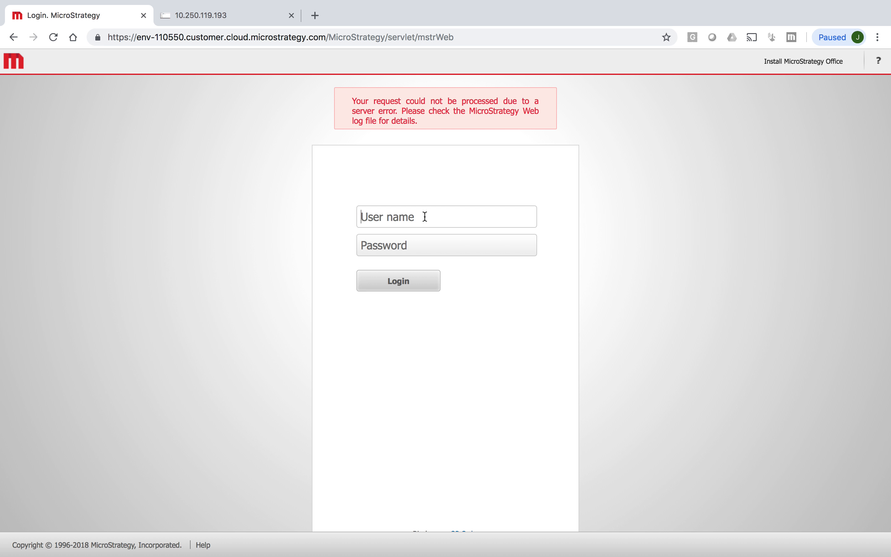
{"action": "type", "text": "prose"}
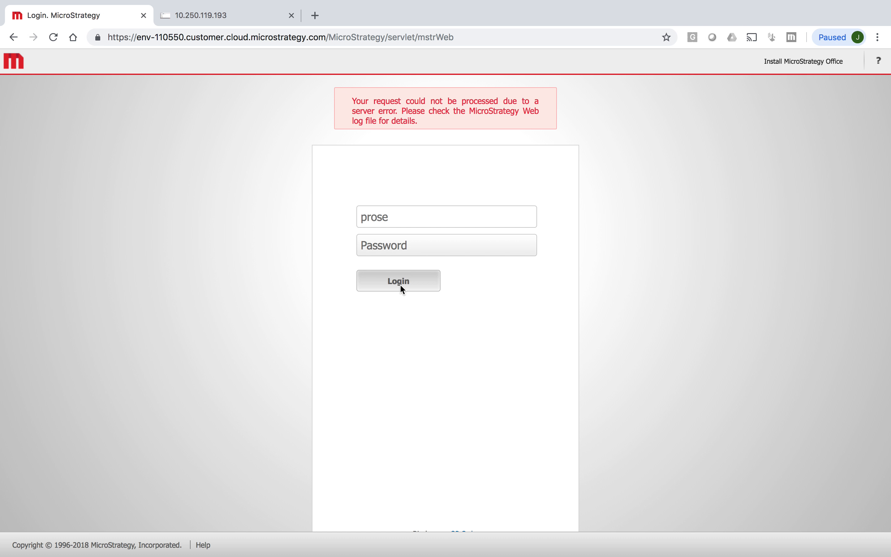
{"action": "left_click", "coordinate": [400, 285]}
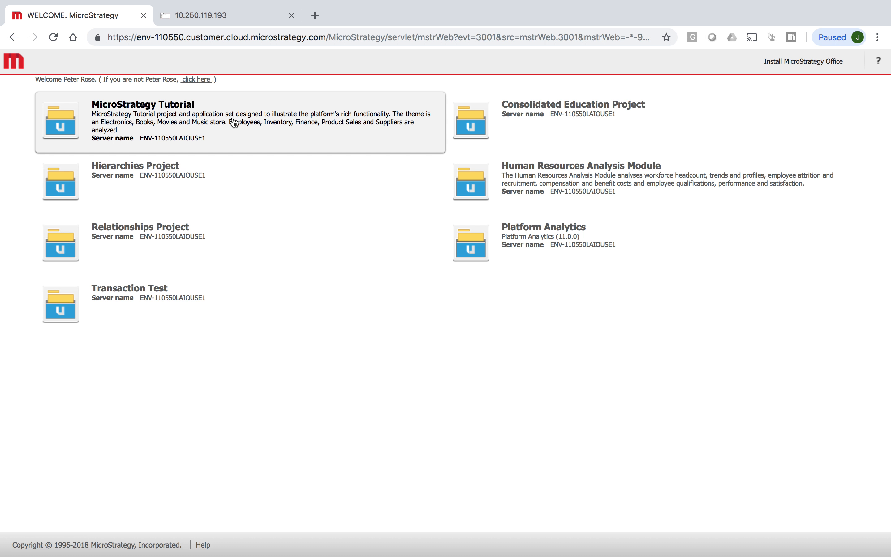
{"action": "left_click", "coordinate": [232, 122]}
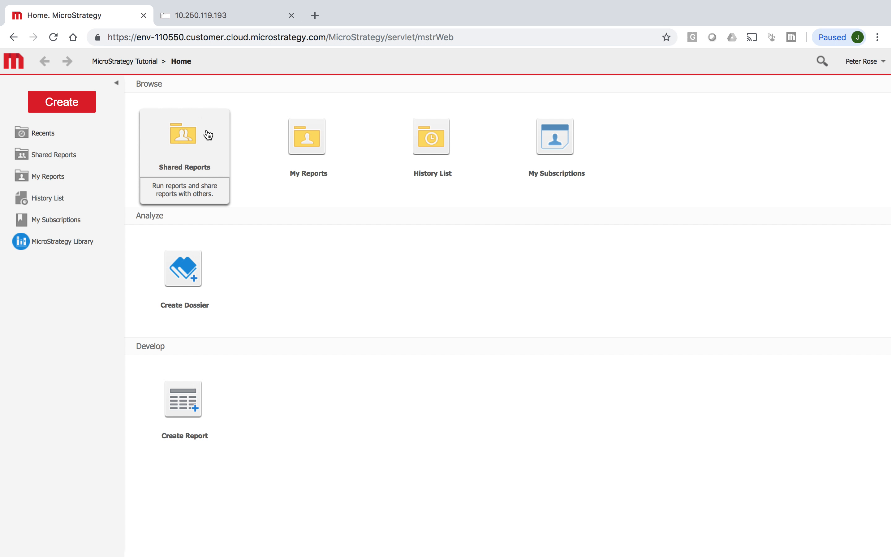
Open the Customer Income Analysis by Geography report from Shared Reports > Subject Areas > Customer Analysis.
{"action": "left_click", "coordinate": [206, 135]}
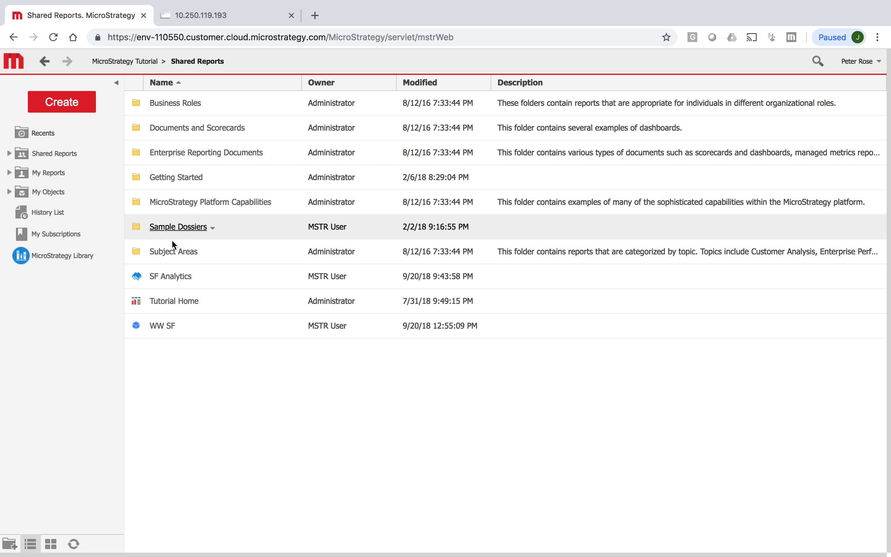
{"action": "left_click", "coordinate": [173, 251]}
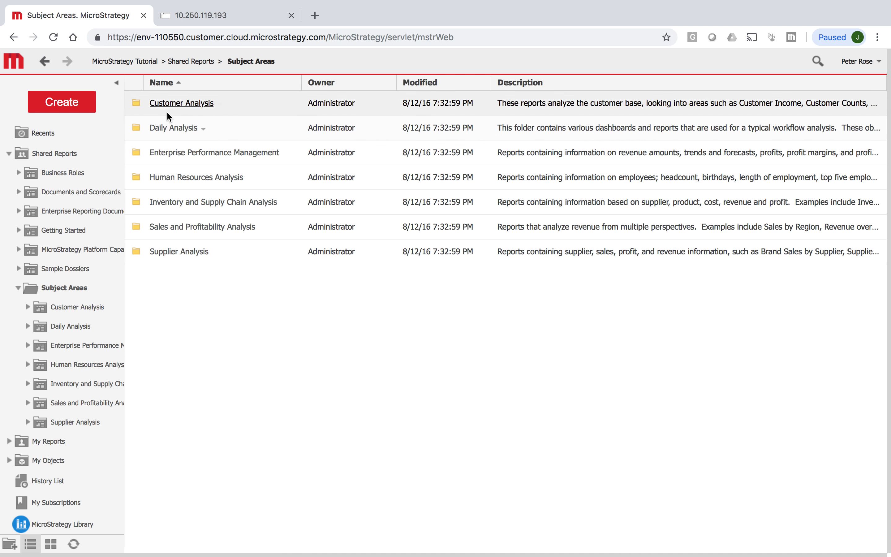
{"action": "left_click", "coordinate": [170, 106]}
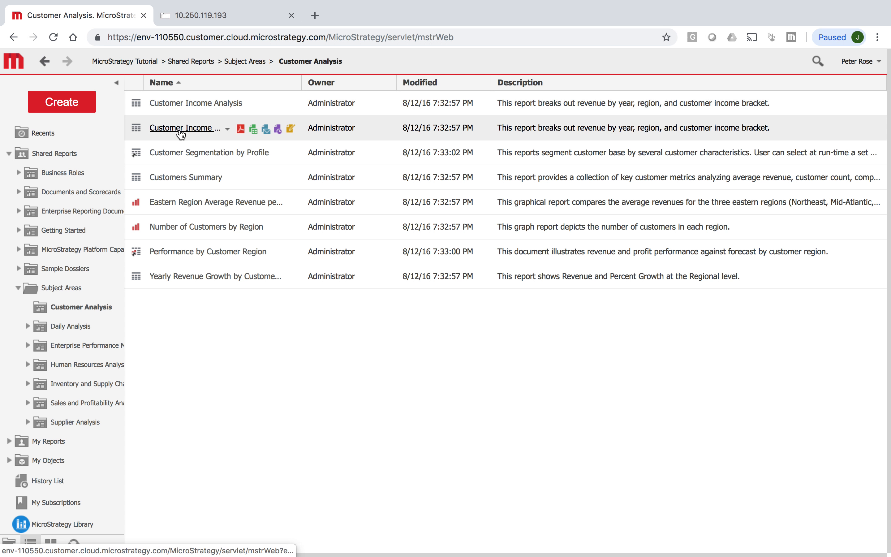
{"action": "left_click", "coordinate": [203, 131]}
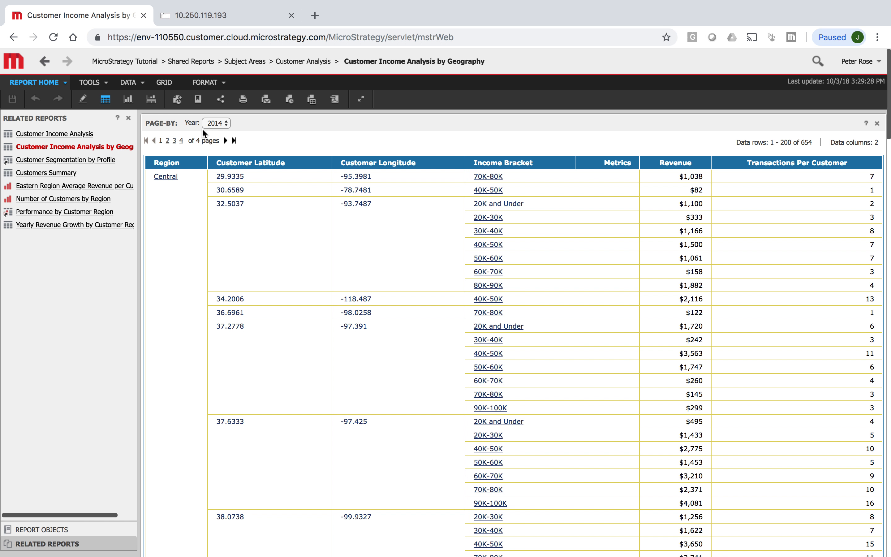
Move the Region attribute to the page-by axis and examine the region choices available to the demo user.
{"action": "right_click", "coordinate": [178, 166]}
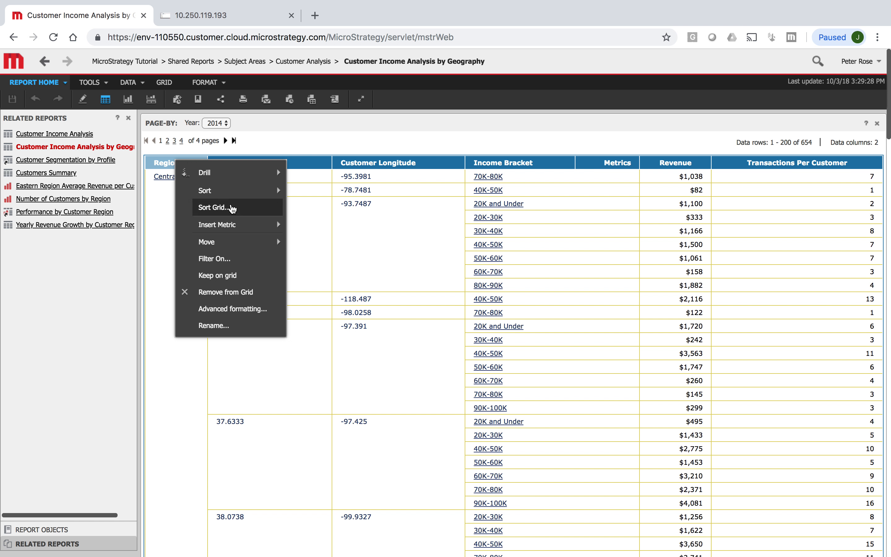
{"action": "mouse_move", "coordinate": [277, 240]}
{"action": "left_click", "coordinate": [318, 247]}
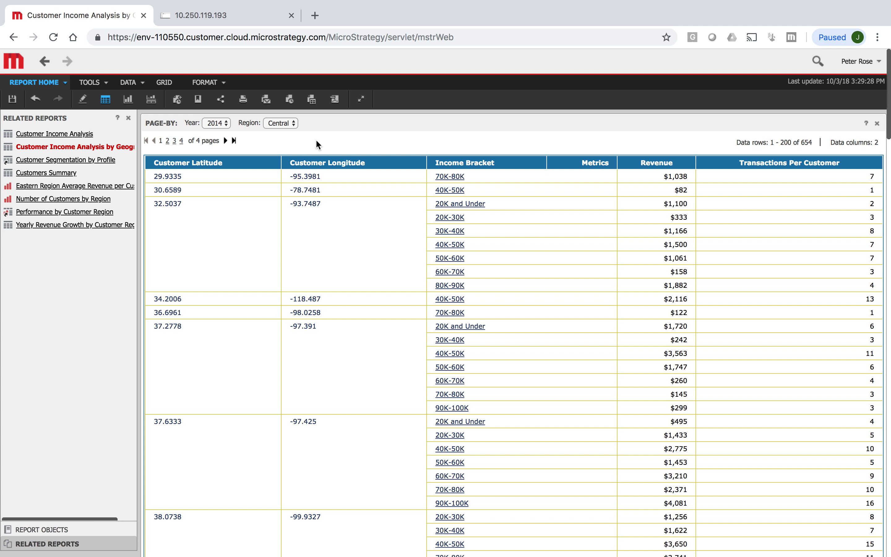
{"action": "left_click", "coordinate": [291, 122]}
{"action": "left_click", "coordinate": [341, 131]}
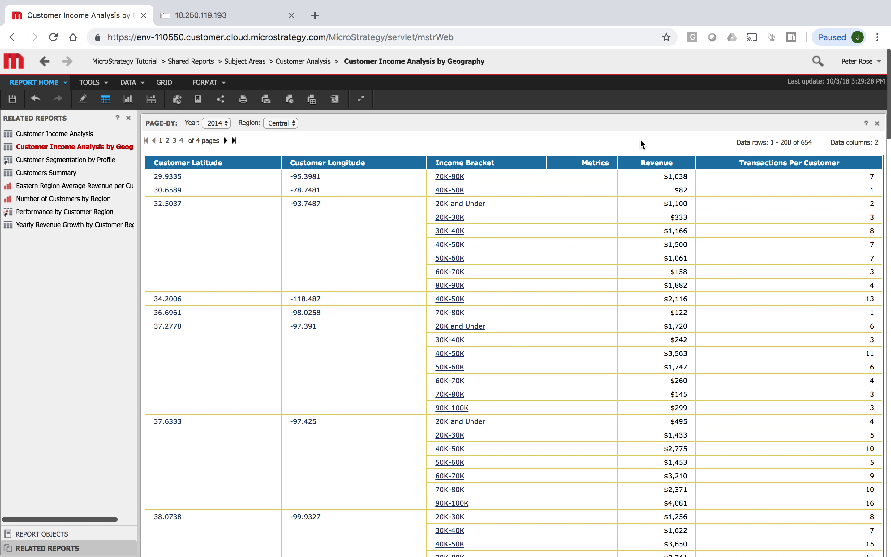
Return to the project home and create a new report with Report Builder.
{"action": "left_click", "coordinate": [14, 66]}
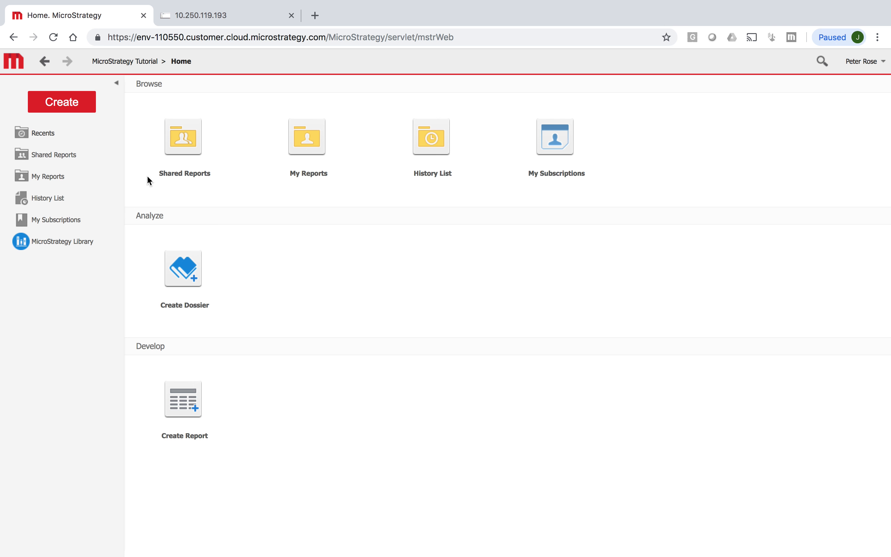
{"action": "left_click", "coordinate": [66, 107]}
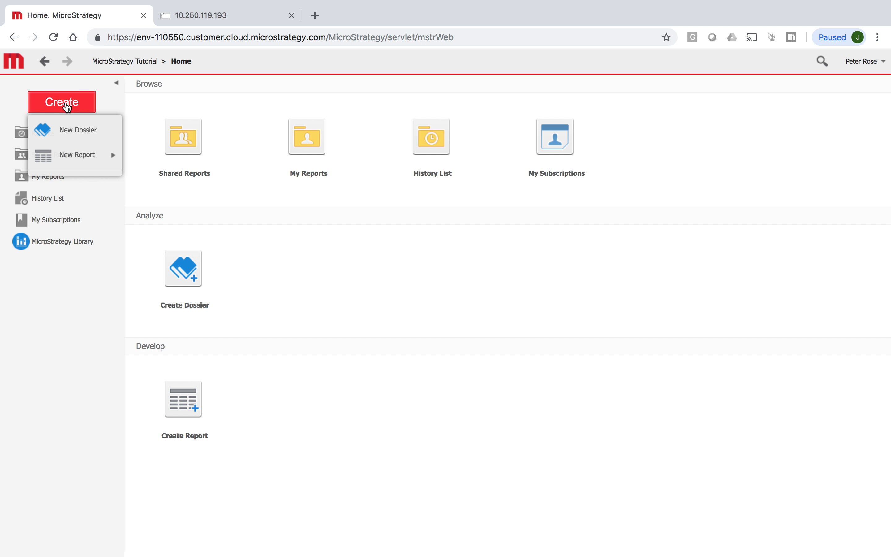
{"action": "mouse_move", "coordinate": [91, 161]}
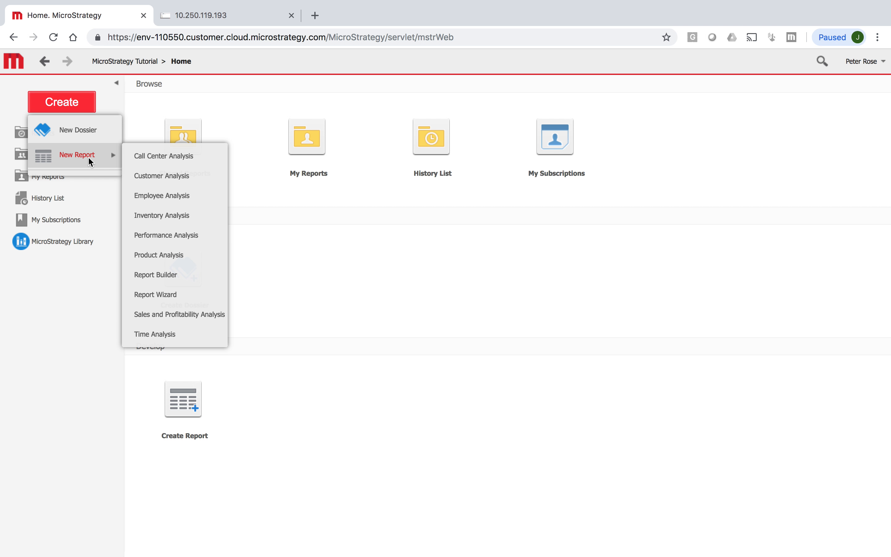
{"action": "left_click", "coordinate": [173, 277]}
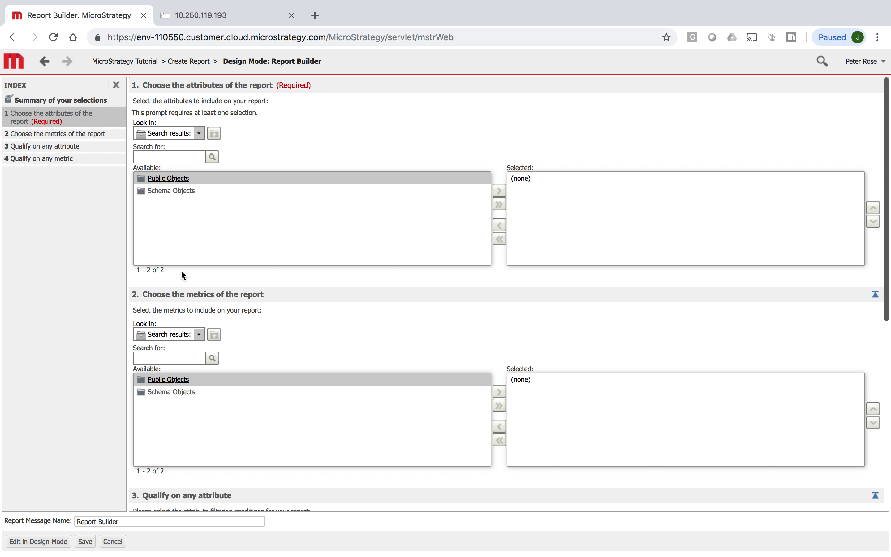
Browse the available report metrics under Public Objects > Metrics > Customer Analysis Metrics to check for Avg Revenue per Customer.
{"action": "left_click", "coordinate": [171, 380]}
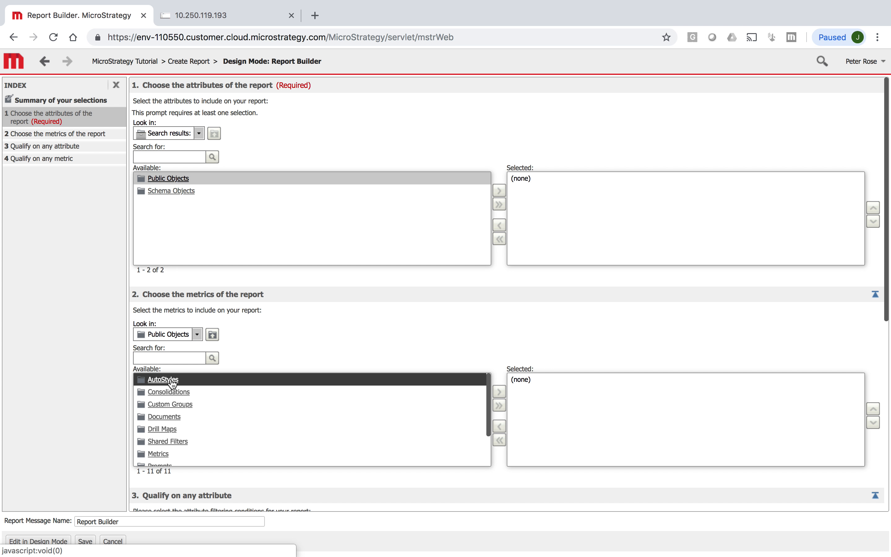
{"action": "left_click", "coordinate": [166, 456]}
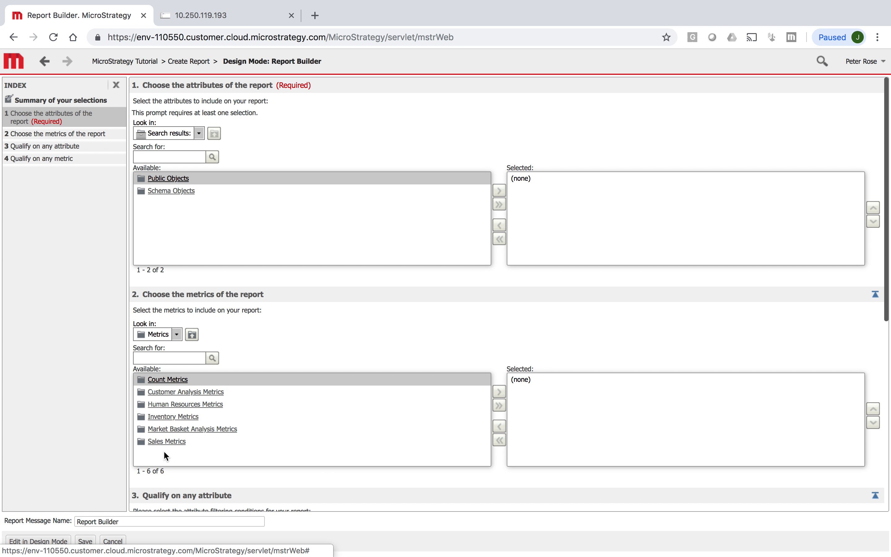
{"action": "left_click", "coordinate": [182, 392]}
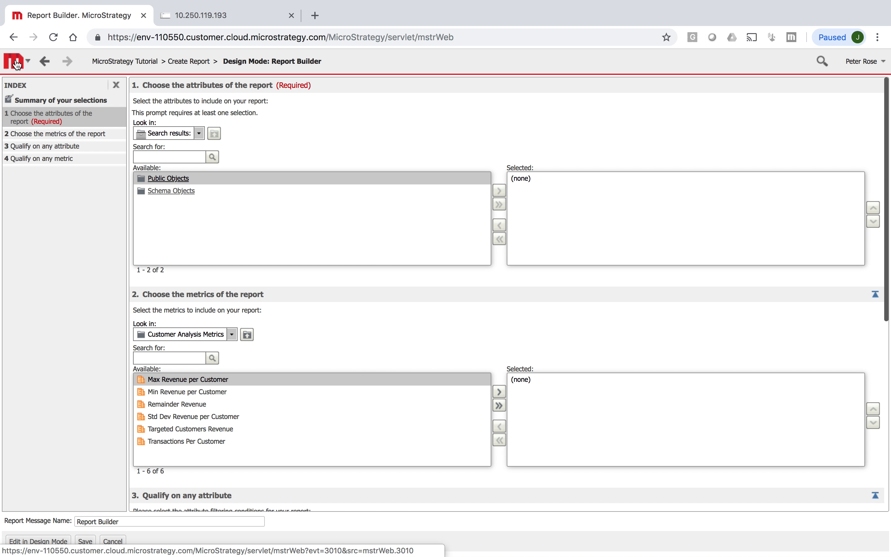
Leave Report Builder and log the demo user out of the web session.
{"action": "left_click", "coordinate": [45, 62]}
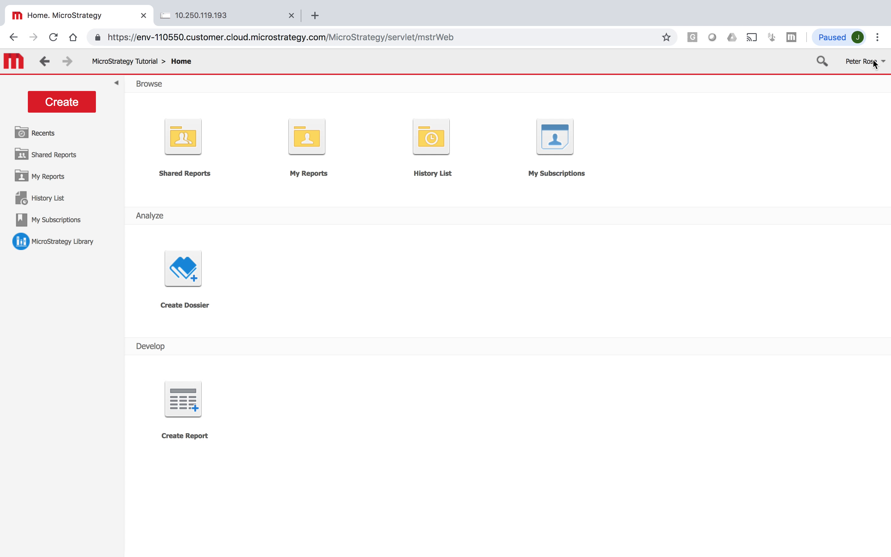
{"action": "left_click", "coordinate": [876, 62]}
{"action": "left_click", "coordinate": [829, 161]}
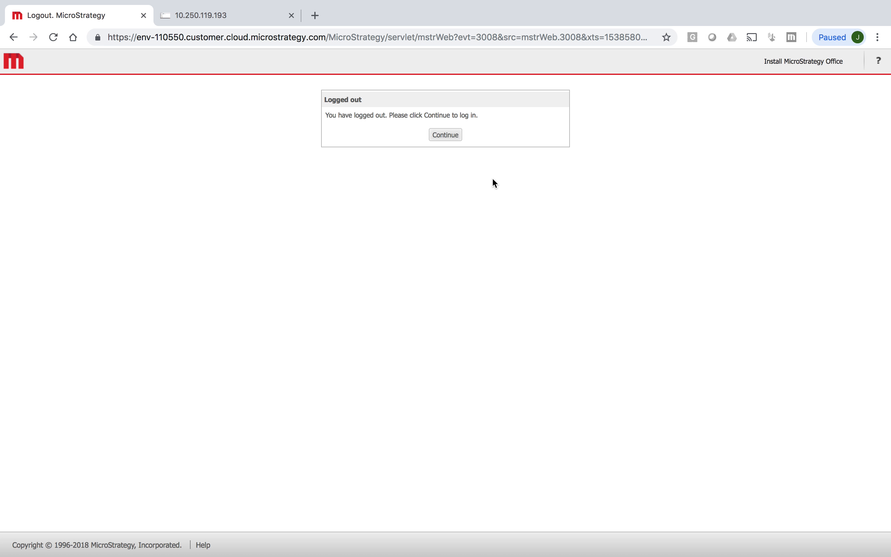
Return to the web login page after the logout and choose to sign in with credentials instead of the QR code.
{"action": "left_click", "coordinate": [441, 135]}
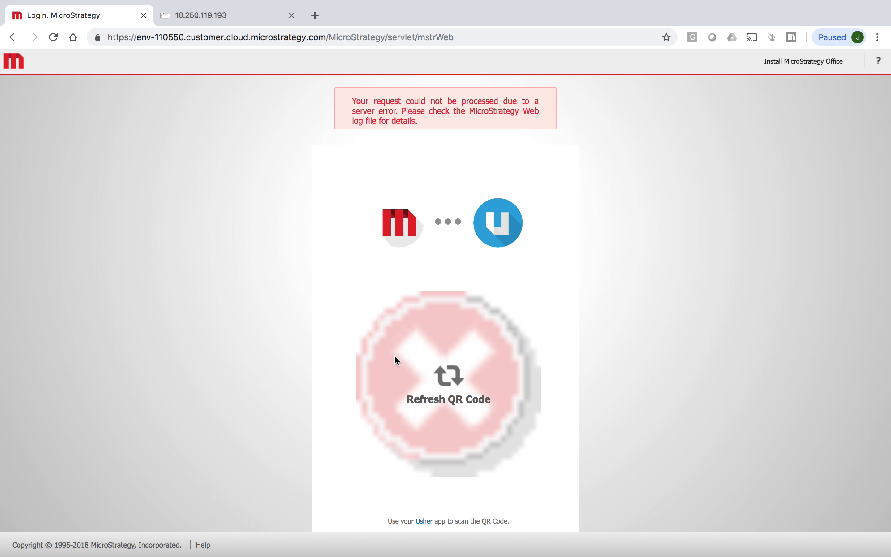
{"action": "scroll", "coordinate": [395, 358], "scroll_direction": "down", "scroll_amount": 1}
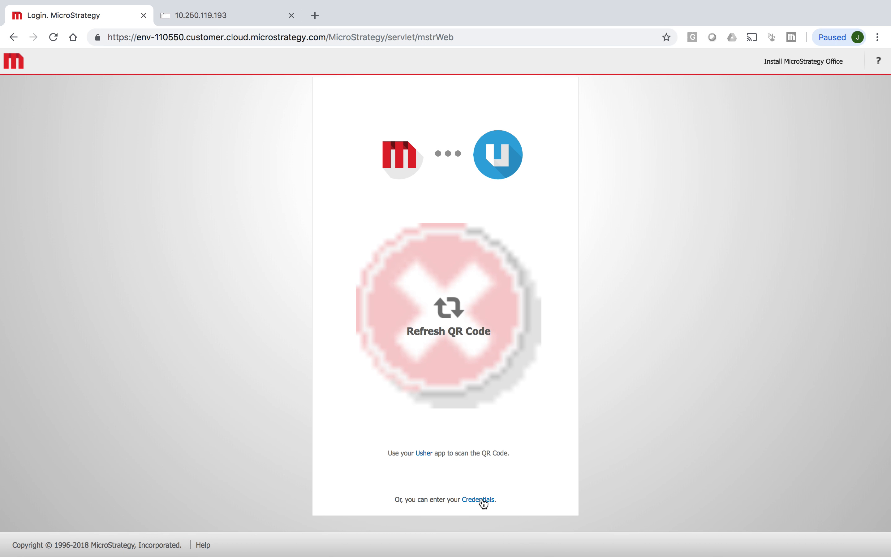
{"action": "left_click", "coordinate": [479, 499]}
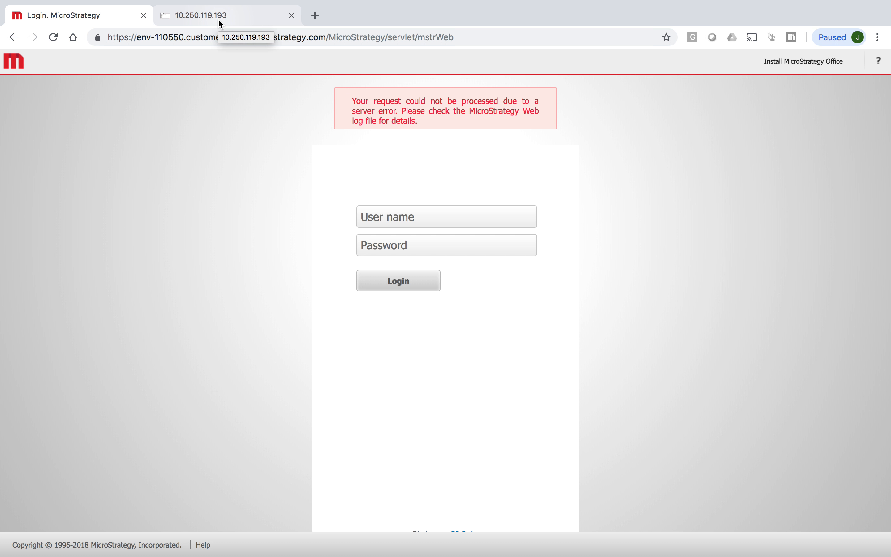
Switch to MicroStrategy Developer and open the demo user's project access settings from the Everyone group in User Manager.
{"action": "left_click", "coordinate": [217, 16]}
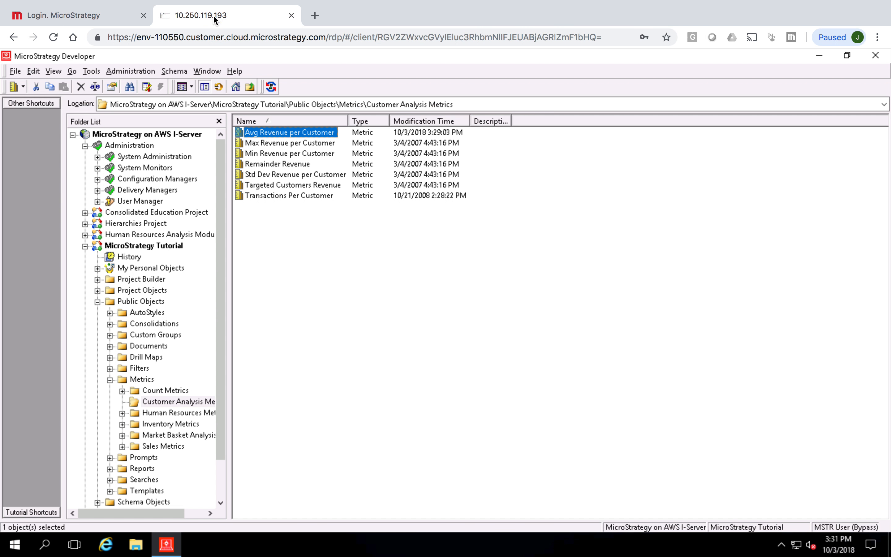
{"action": "left_click", "coordinate": [85, 246]}
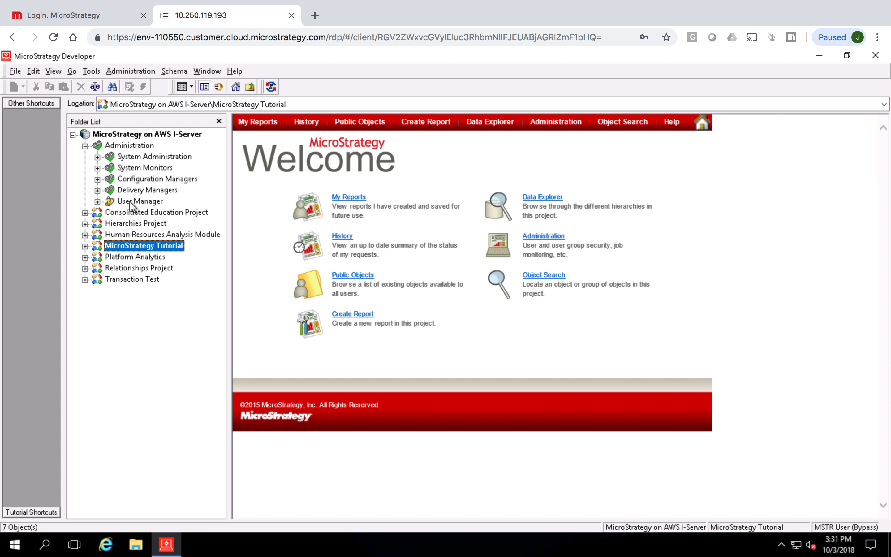
{"action": "double_click", "coordinate": [139, 204]}
{"action": "left_click", "coordinate": [145, 223]}
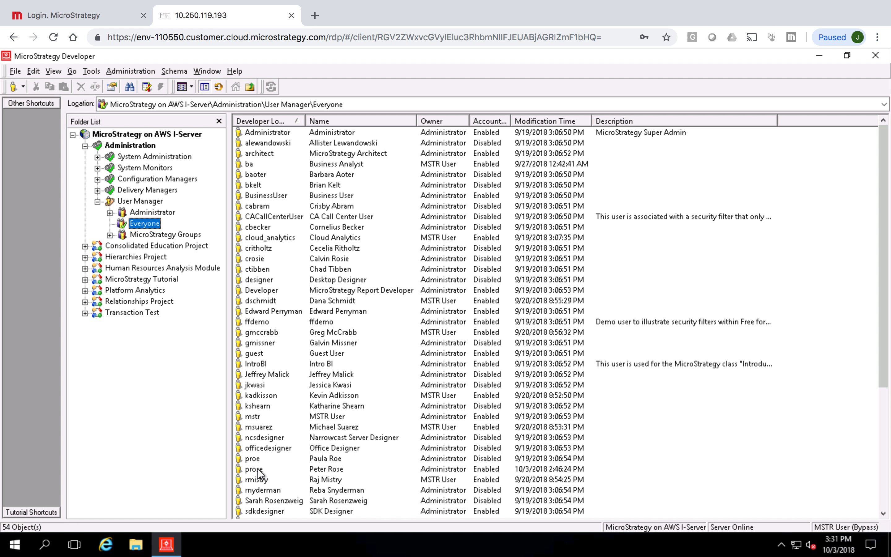
{"action": "right_click", "coordinate": [258, 468]}
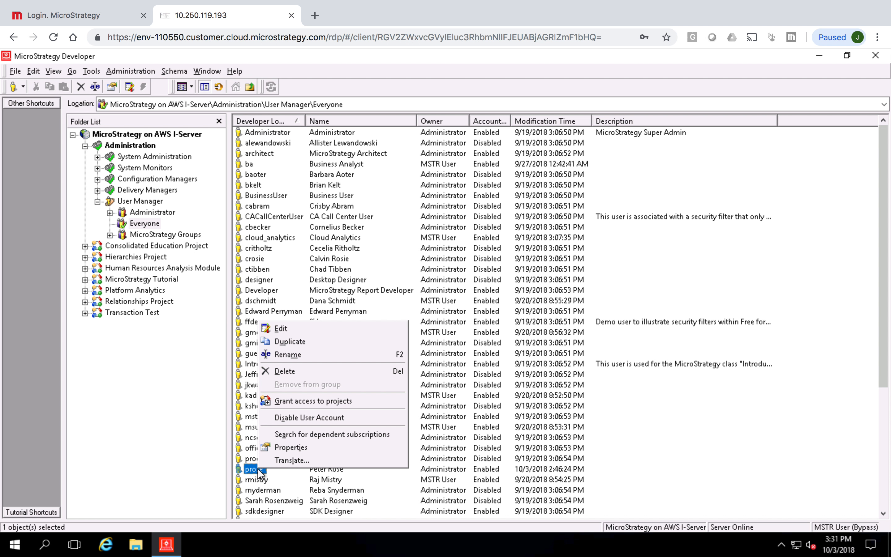
{"action": "left_click", "coordinate": [330, 401]}
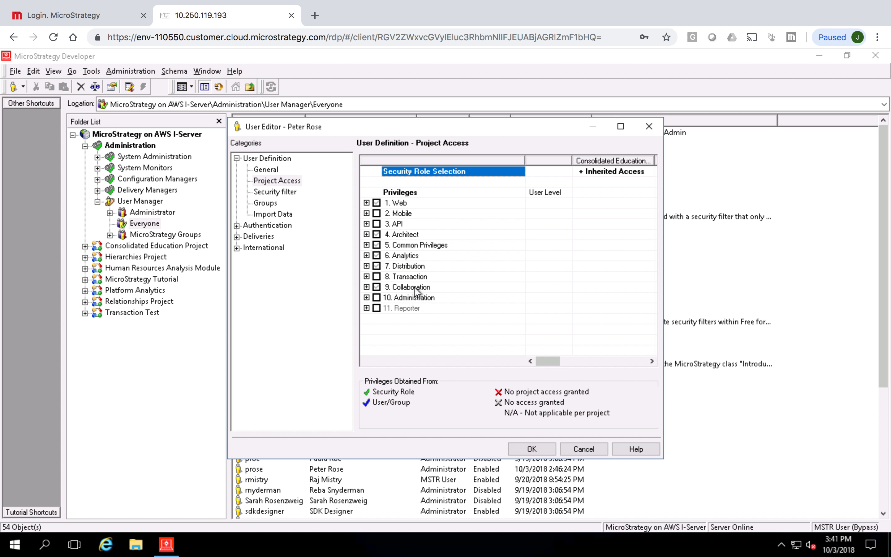
Expand the Analytics privileges and enlarge the User Editor and its privilege name column to fit the whole group.
{"action": "left_click", "coordinate": [366, 255]}
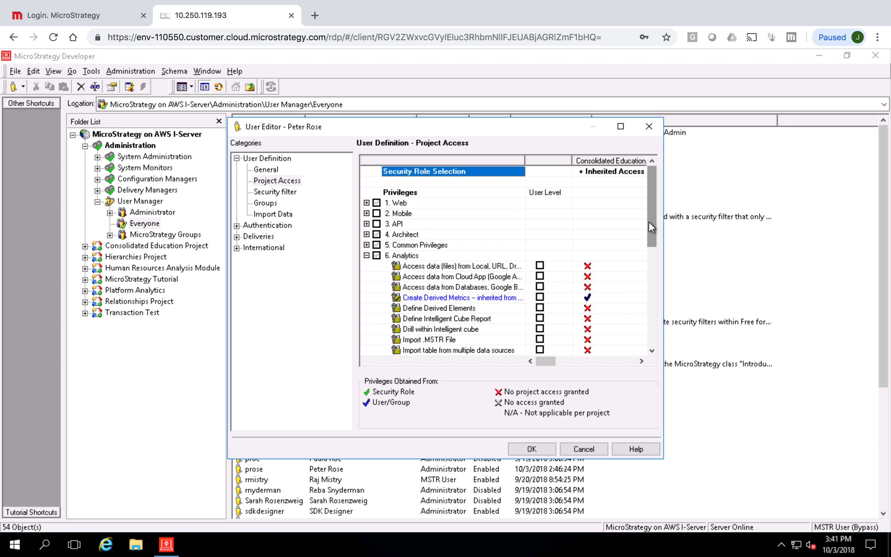
{"action": "left_click_drag", "start_coordinate": [650, 222], "coordinate": [654, 252]}
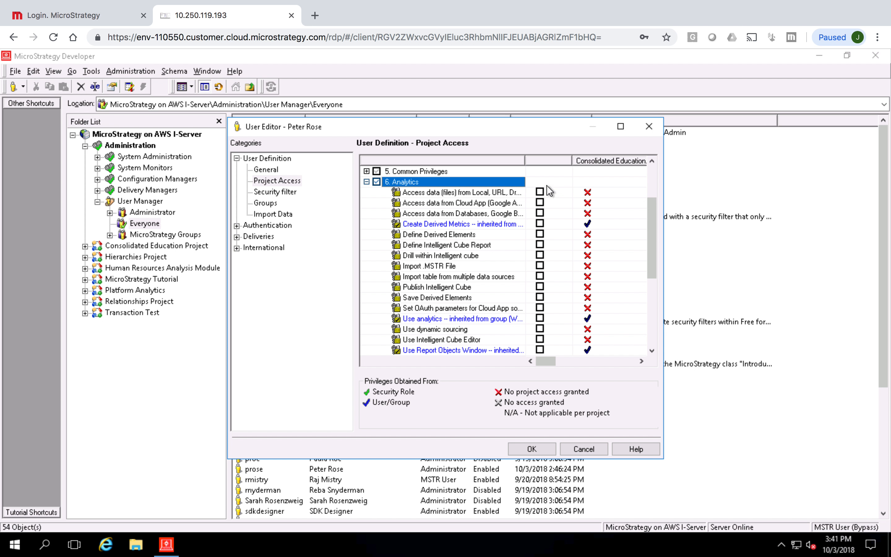
{"action": "left_click_drag", "start_coordinate": [387, 129], "coordinate": [282, 60]}
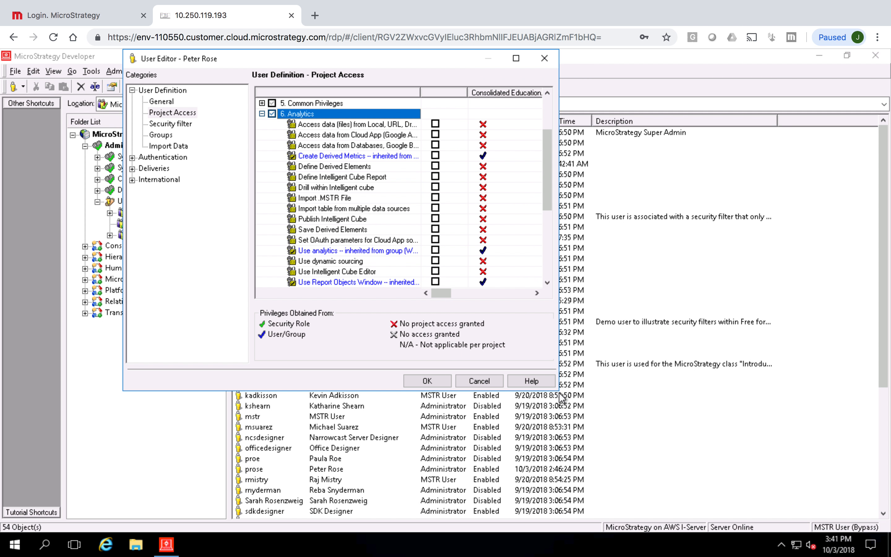
{"action": "left_click_drag", "start_coordinate": [558, 390], "coordinate": [726, 414]}
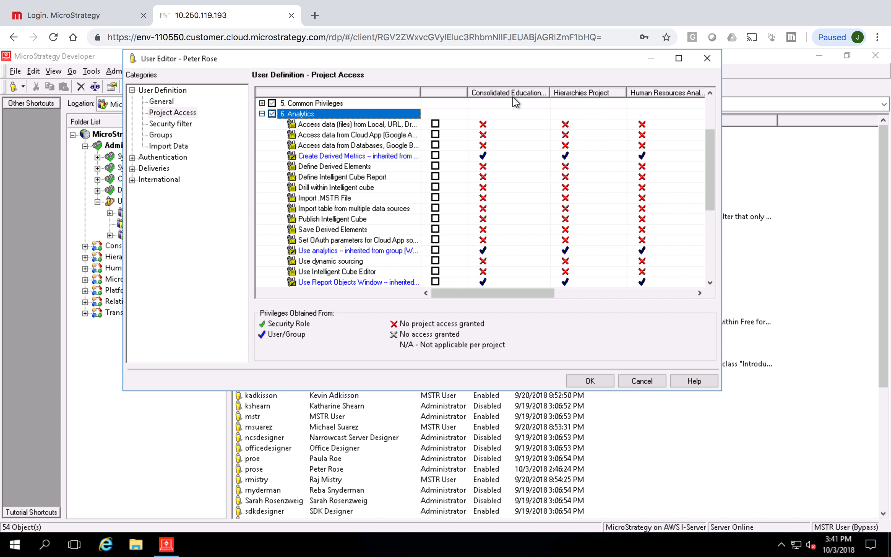
{"action": "left_click_drag", "start_coordinate": [424, 92], "coordinate": [525, 92]}
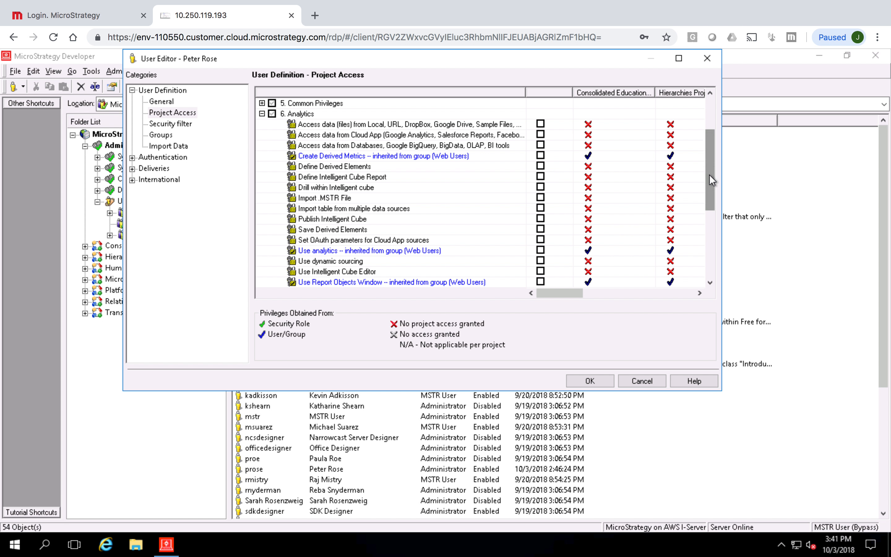
{"action": "mouse_move", "coordinate": [709, 175]}
{"action": "left_mouse_down"}
{"action": "mouse_move", "coordinate": [710, 194]}
{"action": "mouse_move", "coordinate": [710, 180]}
{"action": "left_mouse_up"}
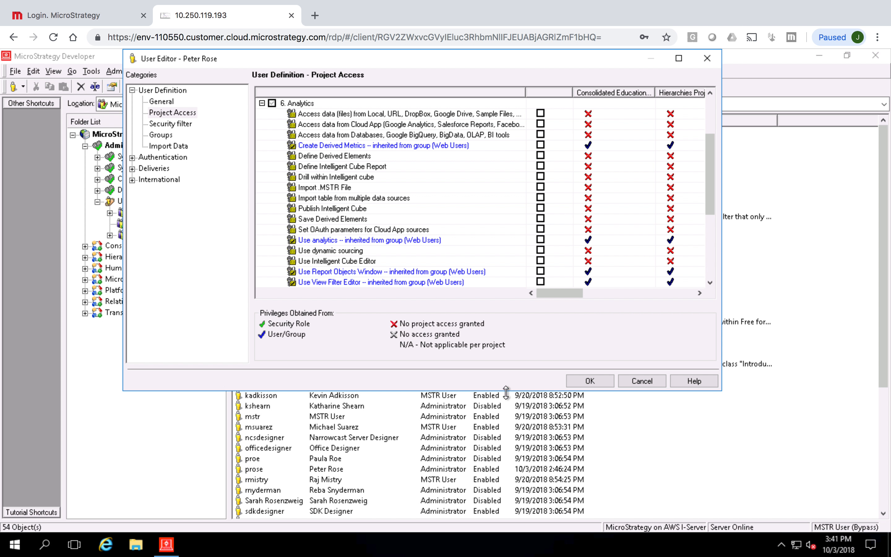
{"action": "left_click_drag", "start_coordinate": [510, 391], "coordinate": [510, 491]}
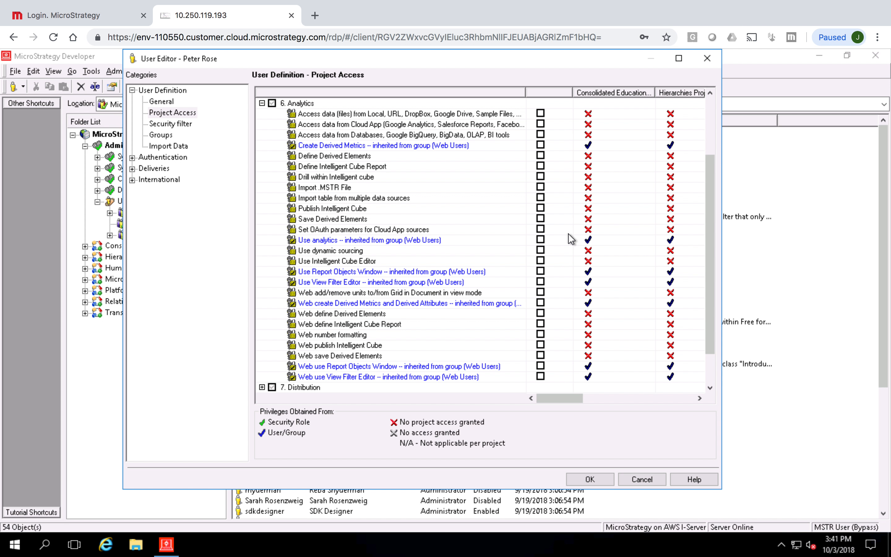
Grant the user-level privileges Access data (files) from Local, URL, DropBox, Use analytics and Web publish Intelligent Cube, and save the user.
{"action": "left_click", "coordinate": [540, 113]}
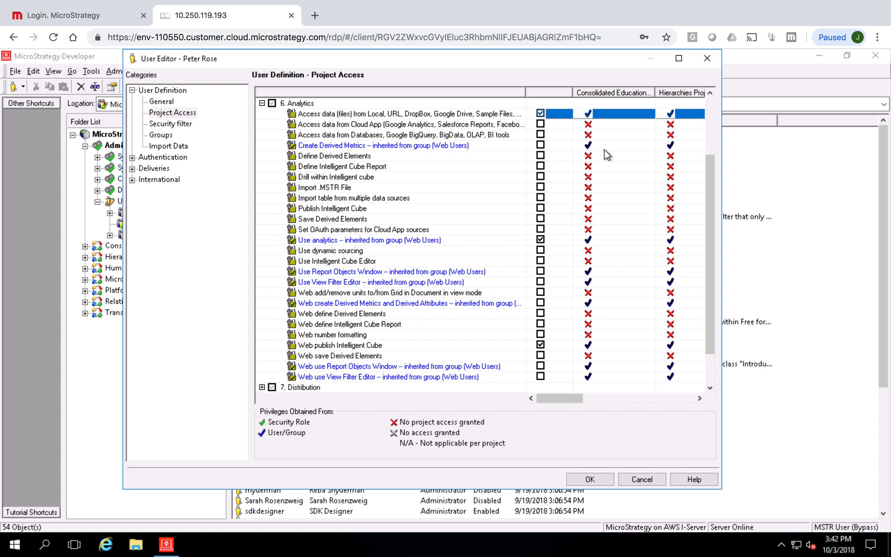
{"action": "left_click", "coordinate": [540, 114]}
{"action": "left_click", "coordinate": [540, 114]}
{"action": "left_click", "coordinate": [590, 479]}
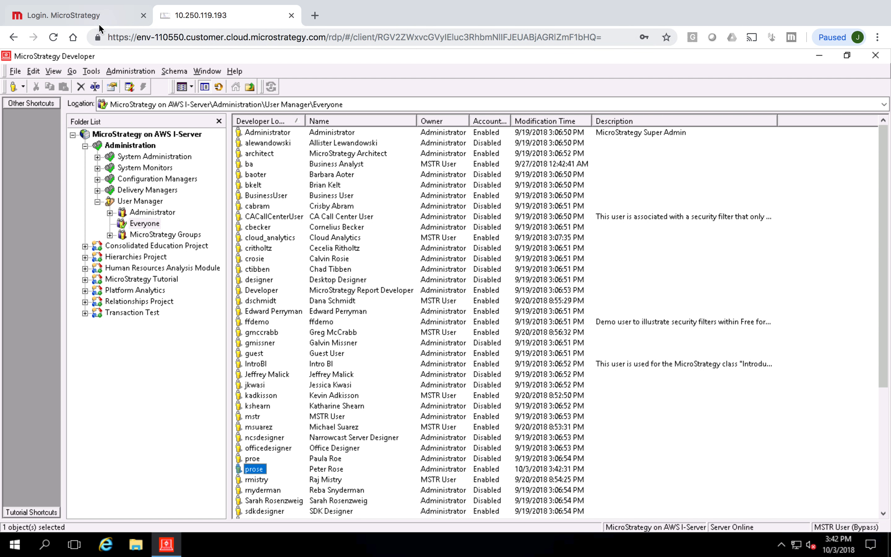
Switch back to MicroStrategy Web and log in with the demo user's login name and a blank password.
{"action": "left_click", "coordinate": [82, 15]}
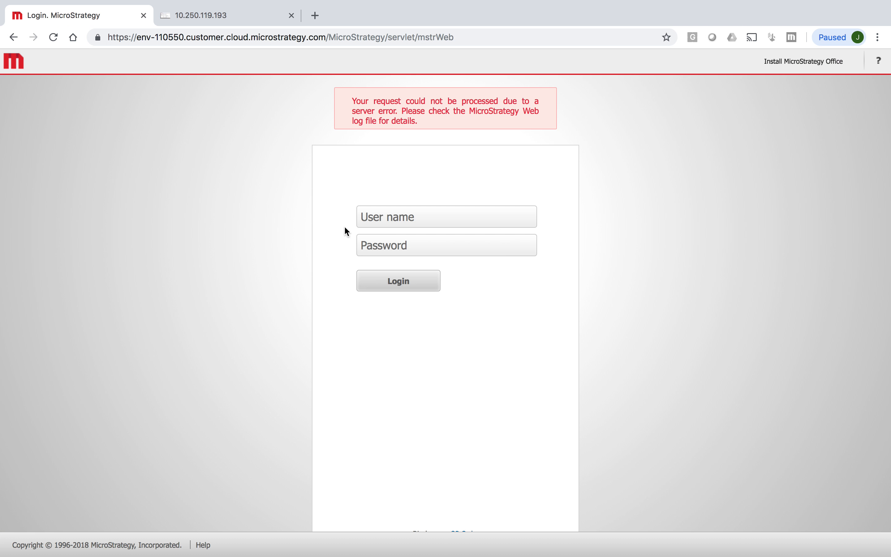
{"action": "type", "text": "prose"}
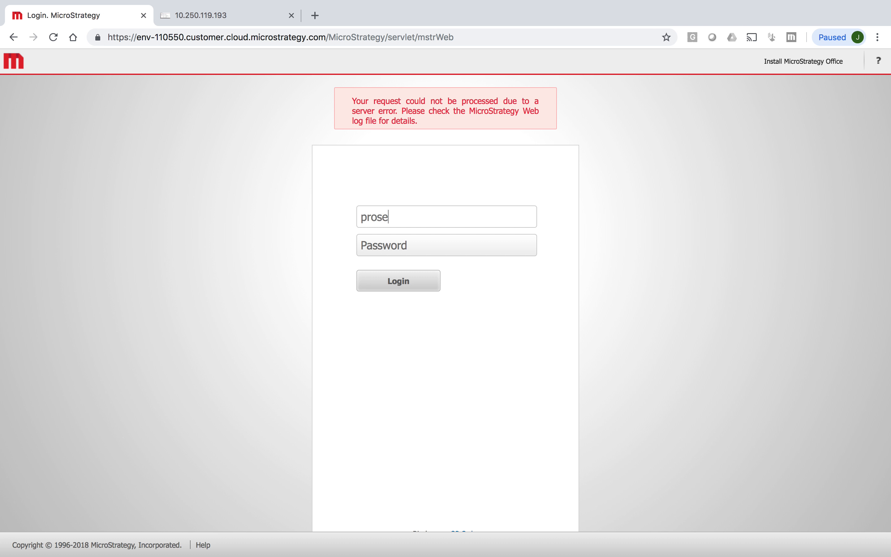
{"action": "left_click", "coordinate": [401, 280]}
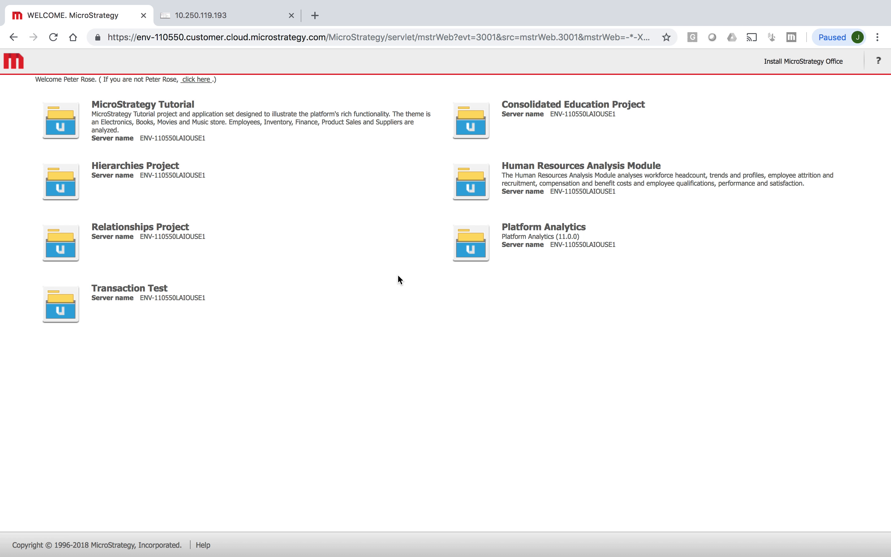
Open the MicroStrategy Tutorial project, examine the data sources offered for adding external data, and close the Connect to Your Data window.
{"action": "left_click", "coordinate": [244, 122]}
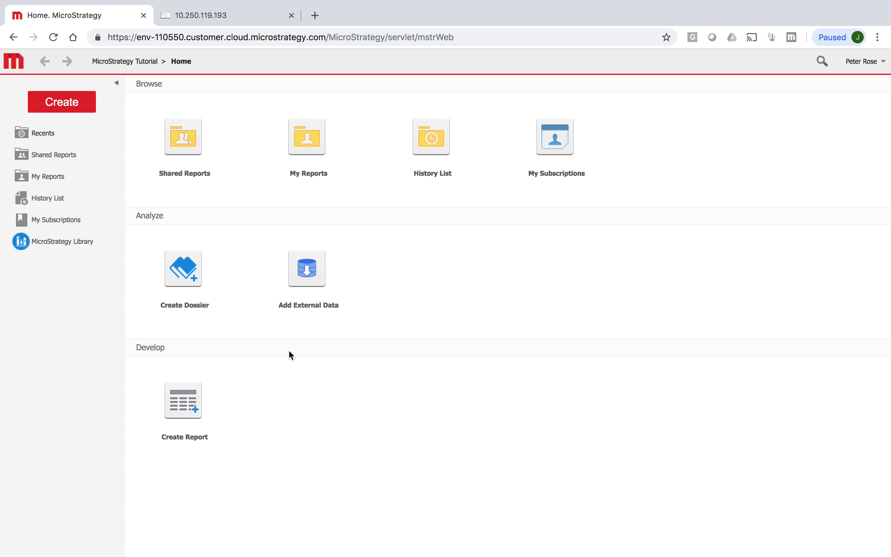
{"action": "left_click", "coordinate": [323, 282]}
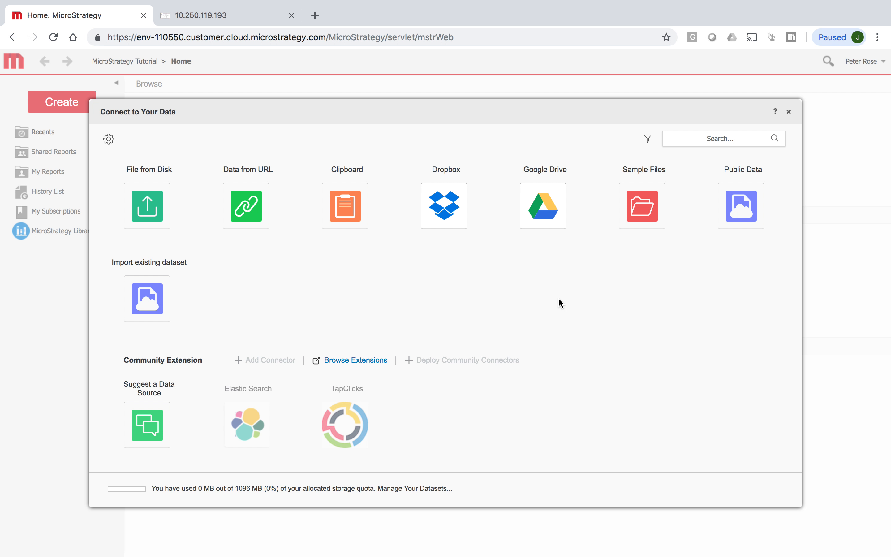
{"action": "left_click", "coordinate": [789, 112]}
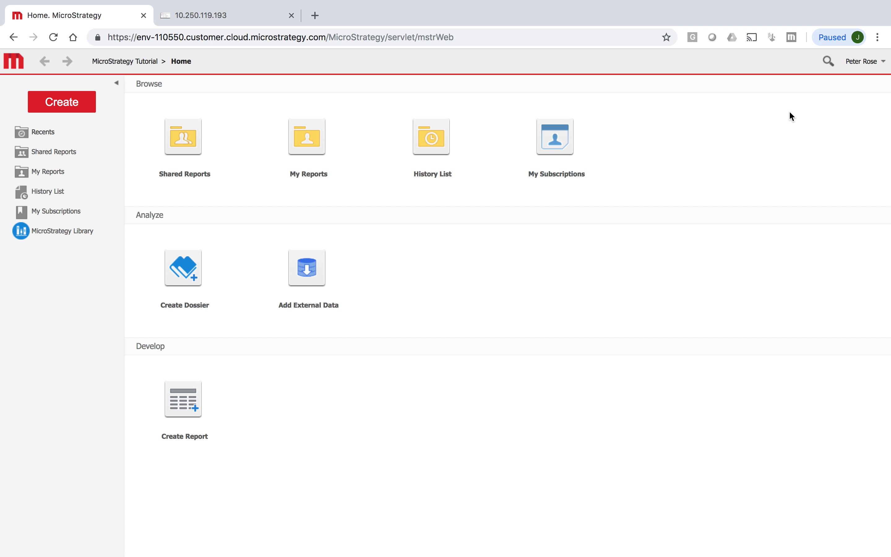